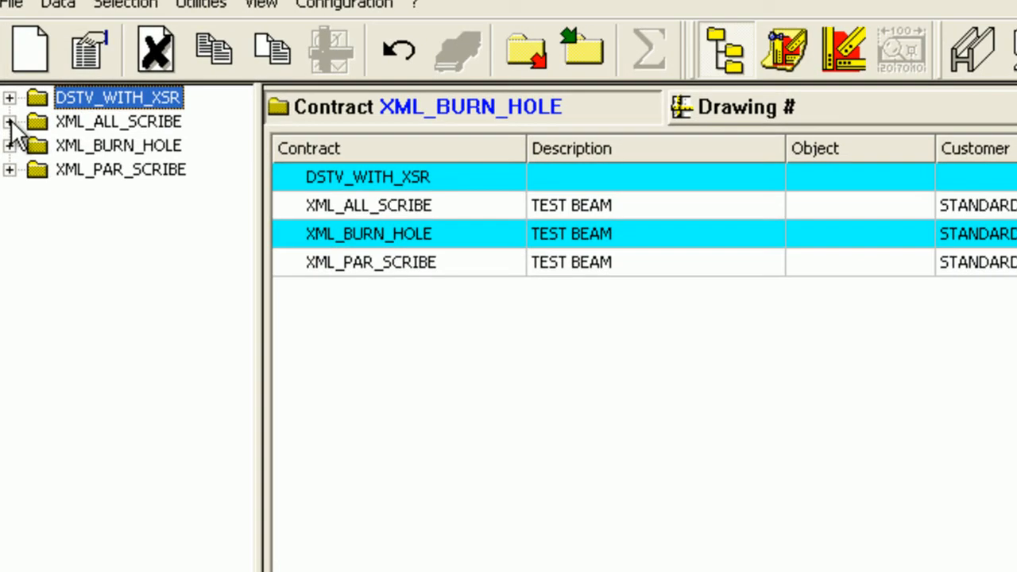
Expand the XML_ALL_SCRIBE contract in the project tree down to the parts of assembly 1B1 in drawing 1
left_click(9, 65)
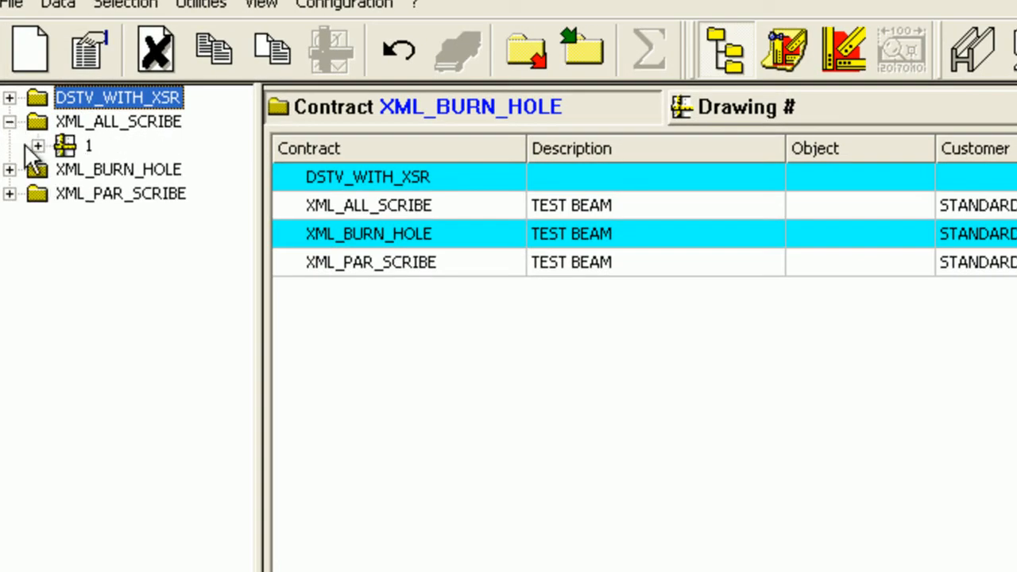
left_click(37, 148)
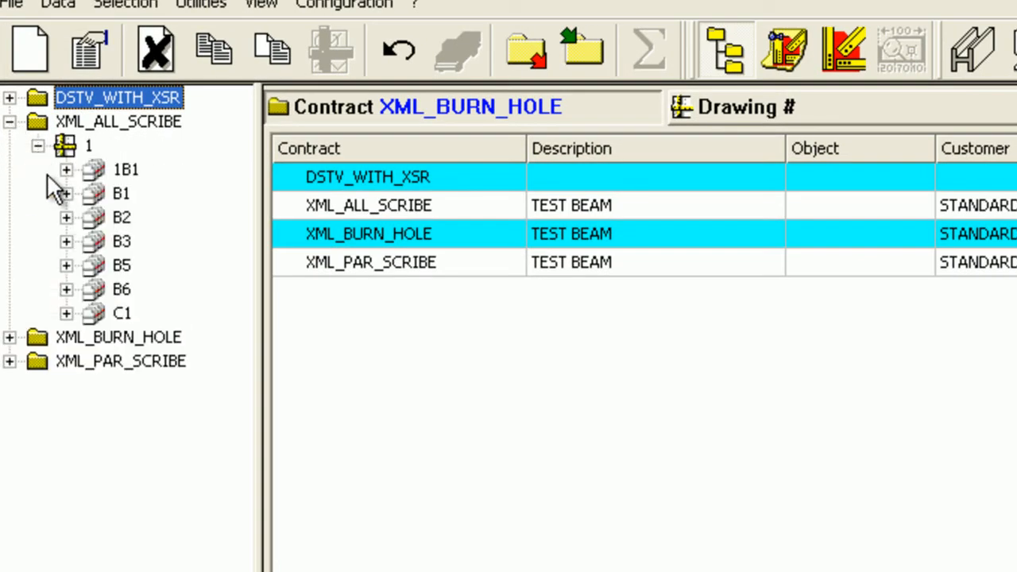
left_click(66, 169)
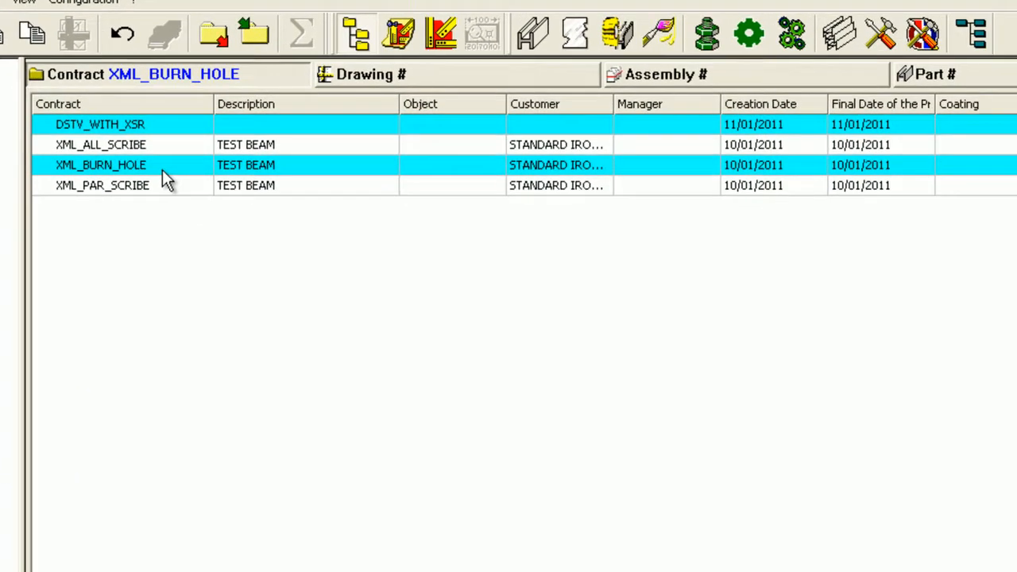
Browse the XML_ALL_SCRIBE contract in the data table through drawing 1 and assembly 1B1 to its part list
left_click(158, 146)
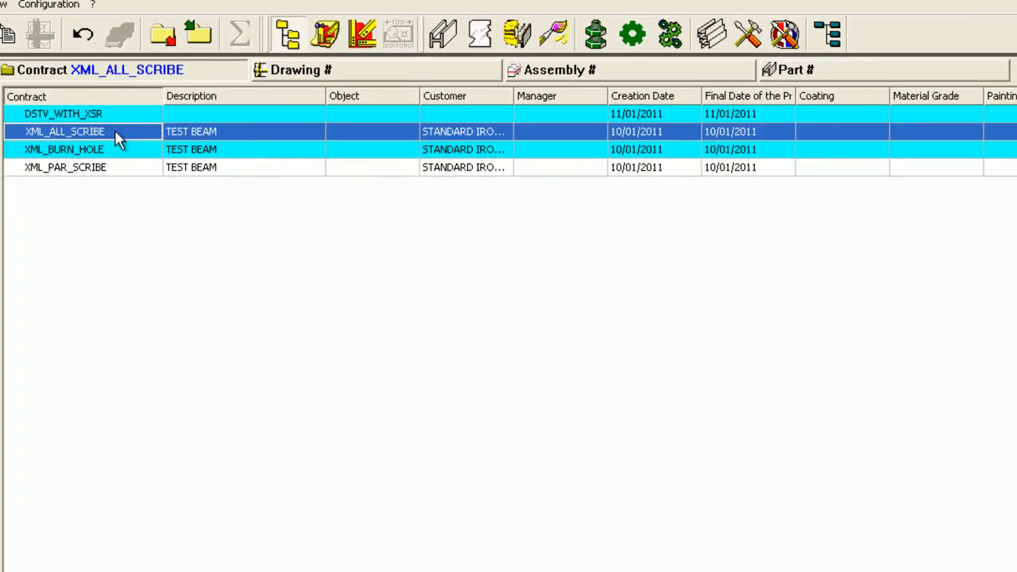
left_click(327, 73)
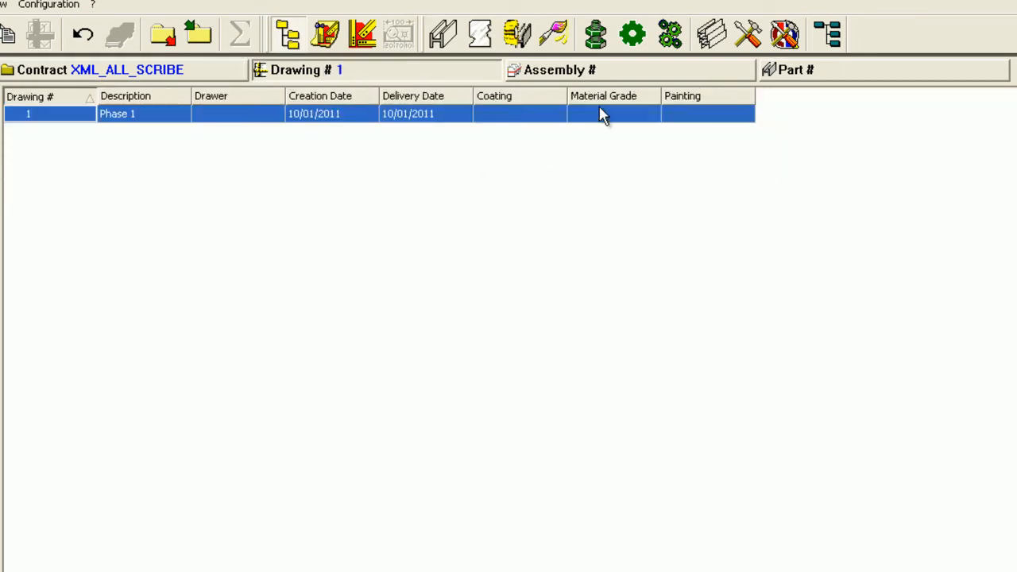
left_click(631, 70)
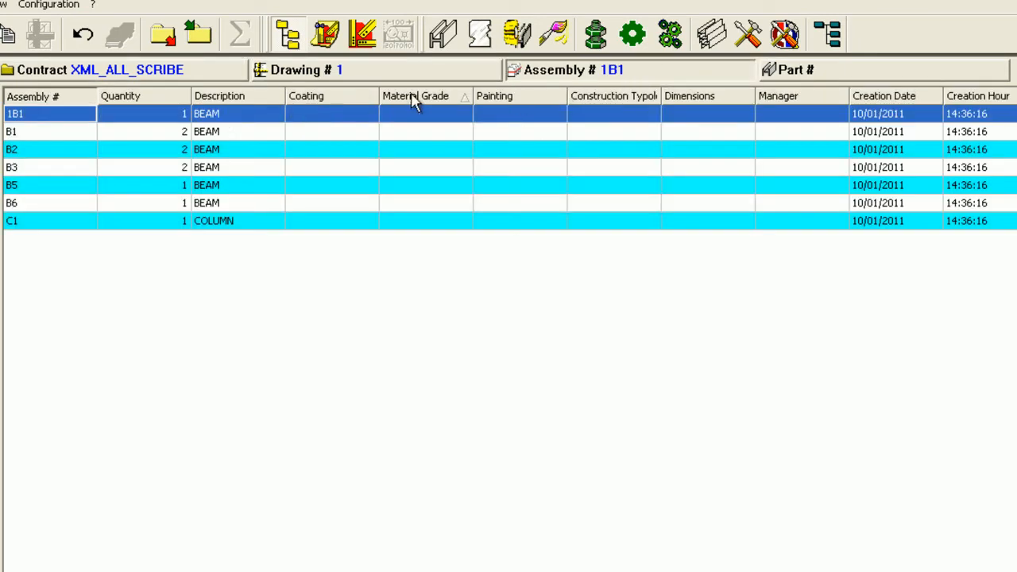
left_click(822, 73)
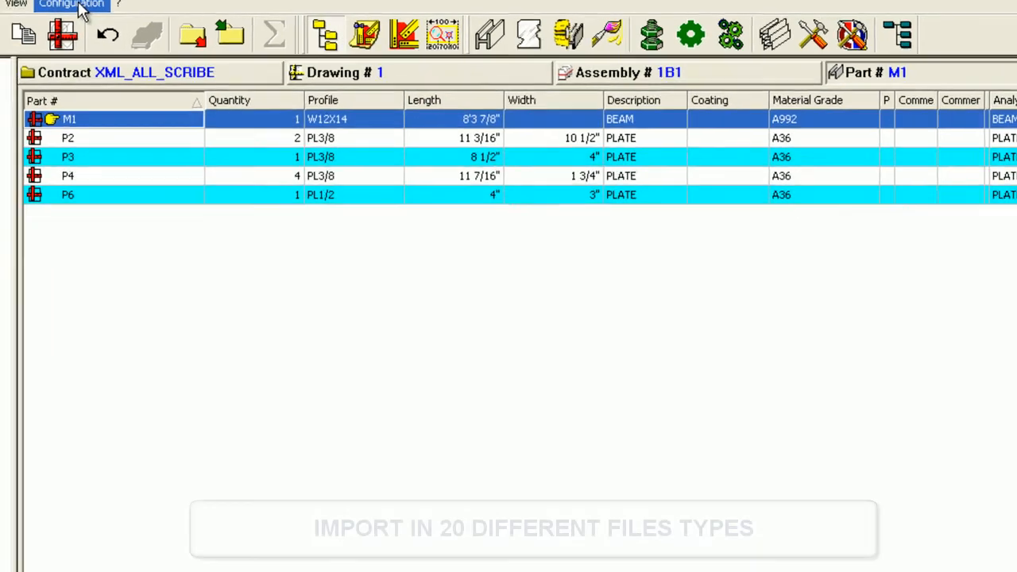
Open the import configuration and review the whole range of supported import file types
left_click(79, 7)
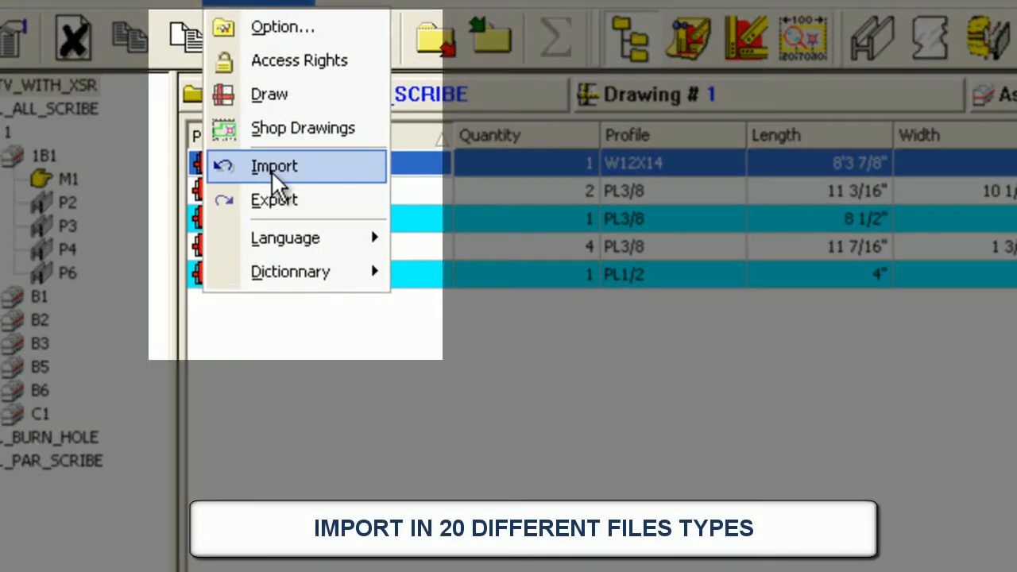
left_click(271, 169)
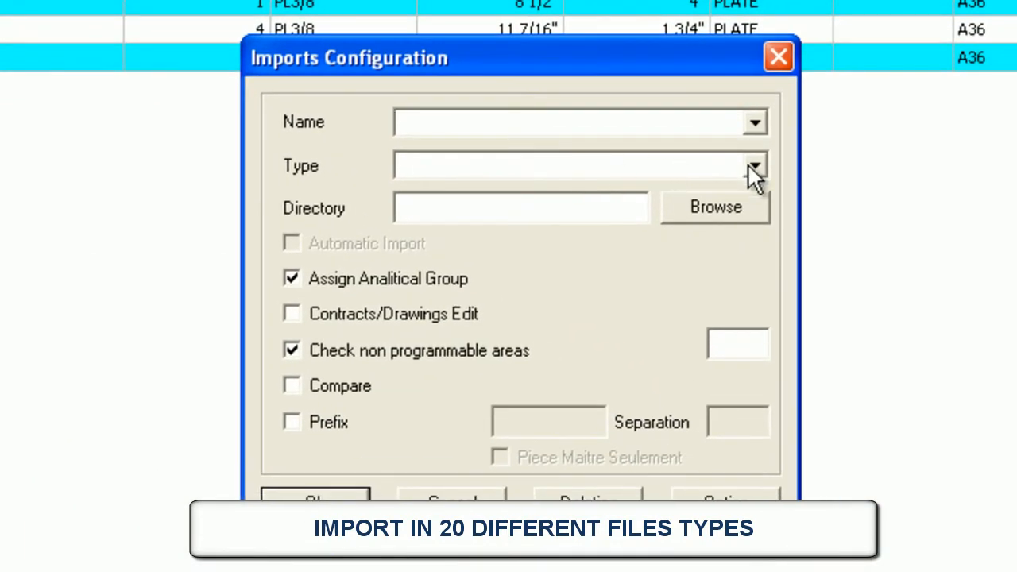
left_click(748, 163)
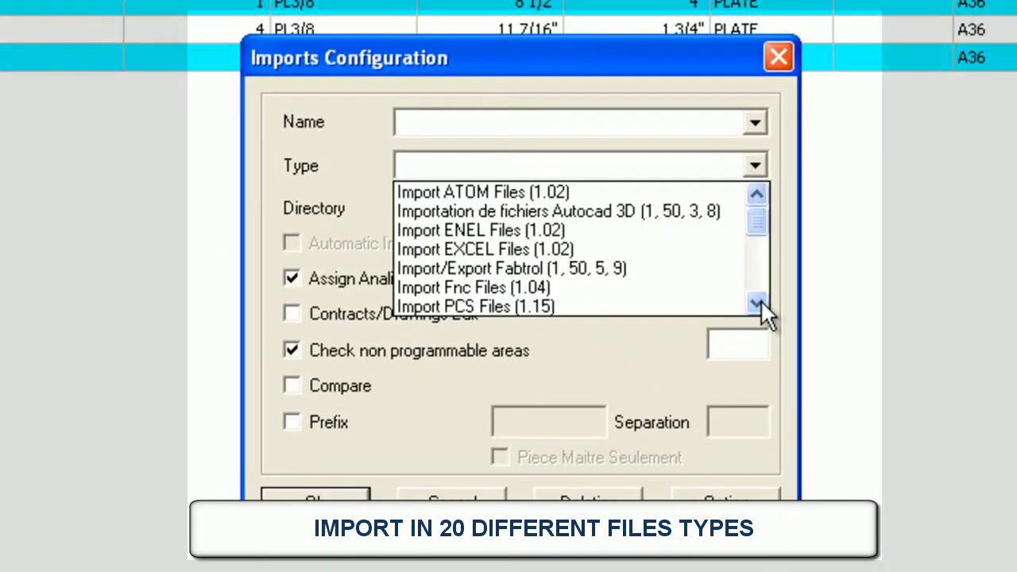
left_click(760, 300)
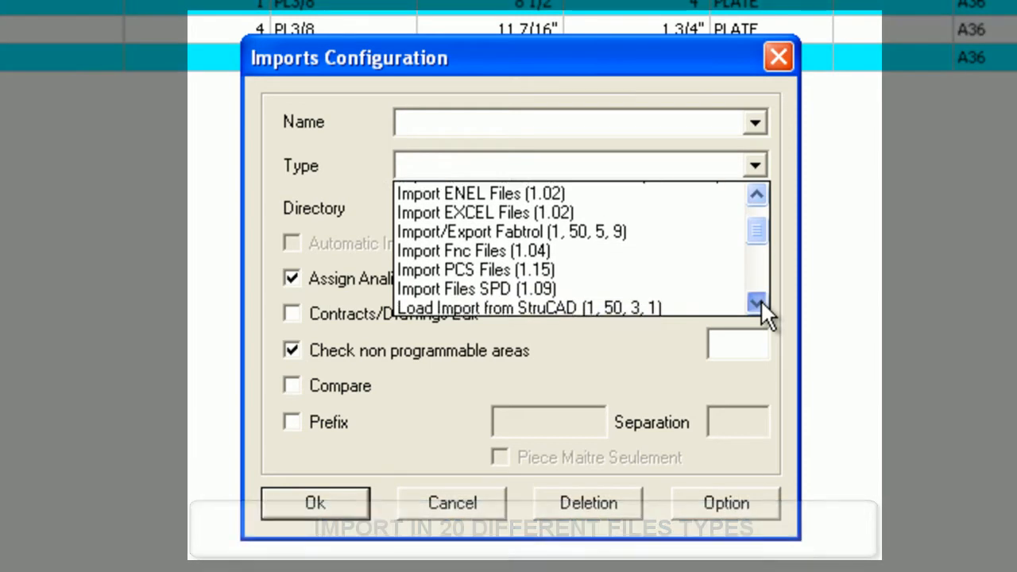
left_click(757, 303)
left_click(756, 302)
left_click(756, 303)
left_click(760, 299)
left_click(760, 300)
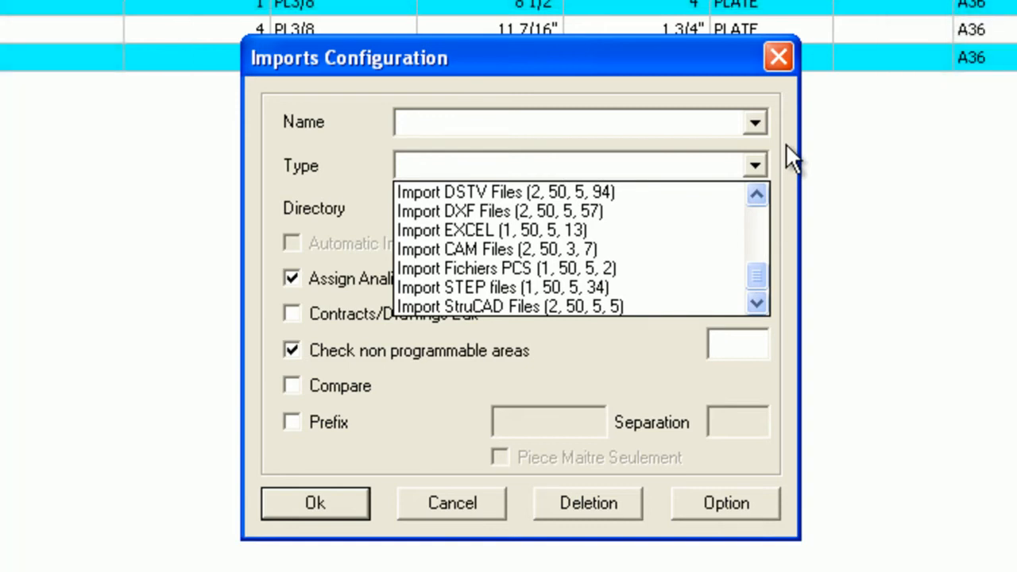
left_click(782, 139)
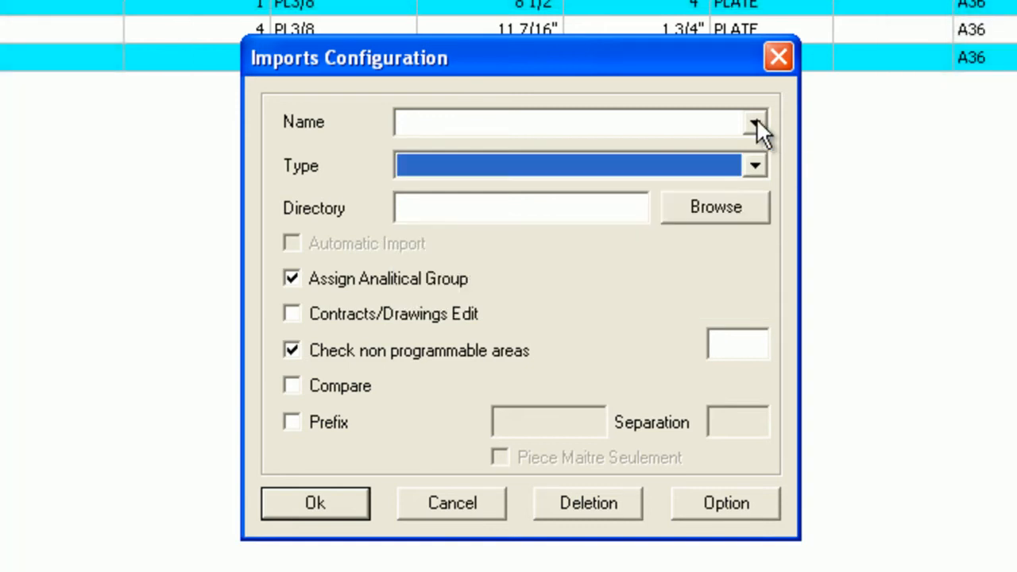
Review the predefined import names and close the import configuration
left_click(755, 122)
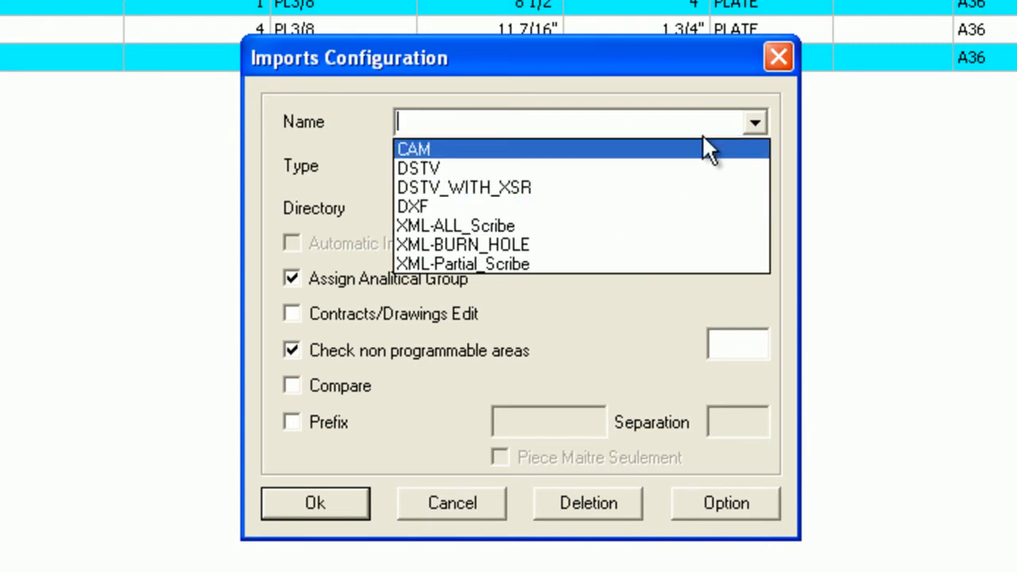
left_click(723, 55)
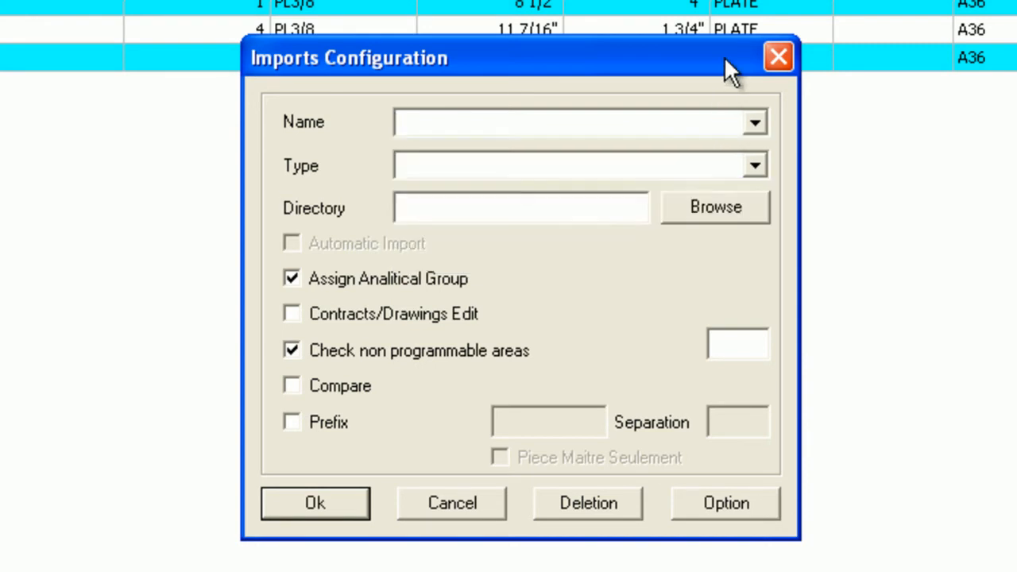
left_click(787, 52)
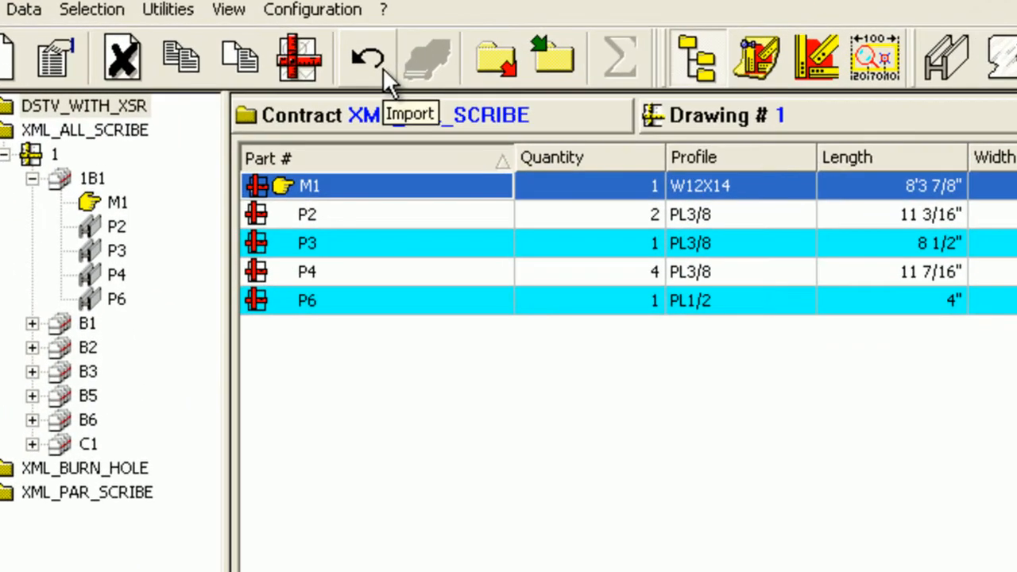
Start a new import using the DSTV import definition
left_click(383, 67)
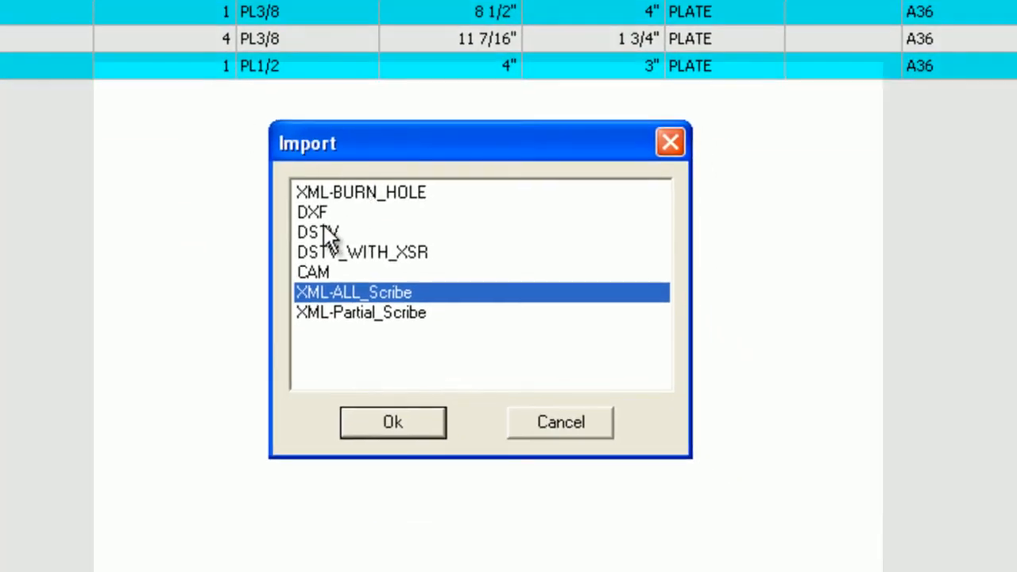
left_click(330, 232)
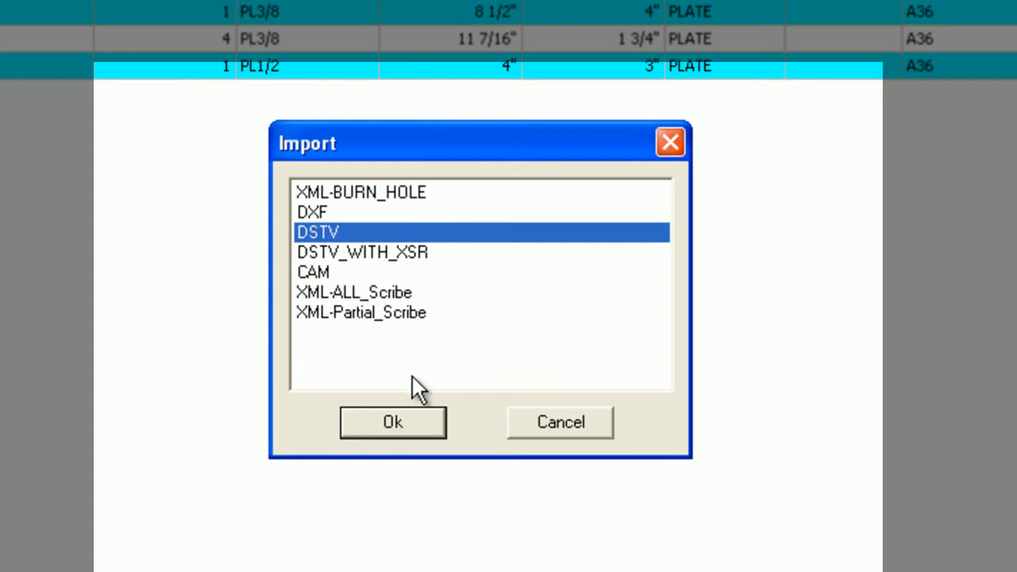
left_click(412, 414)
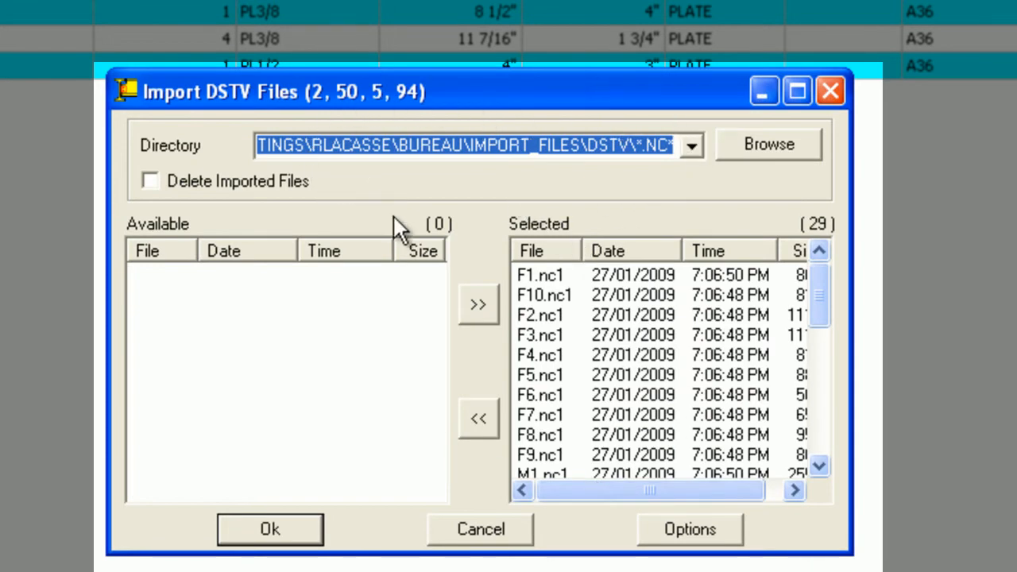
Remove the listed files from F1.nc1 through F6.nc1 from the import selection and add them back
left_click(544, 275)
left_click(559, 395, "shift")
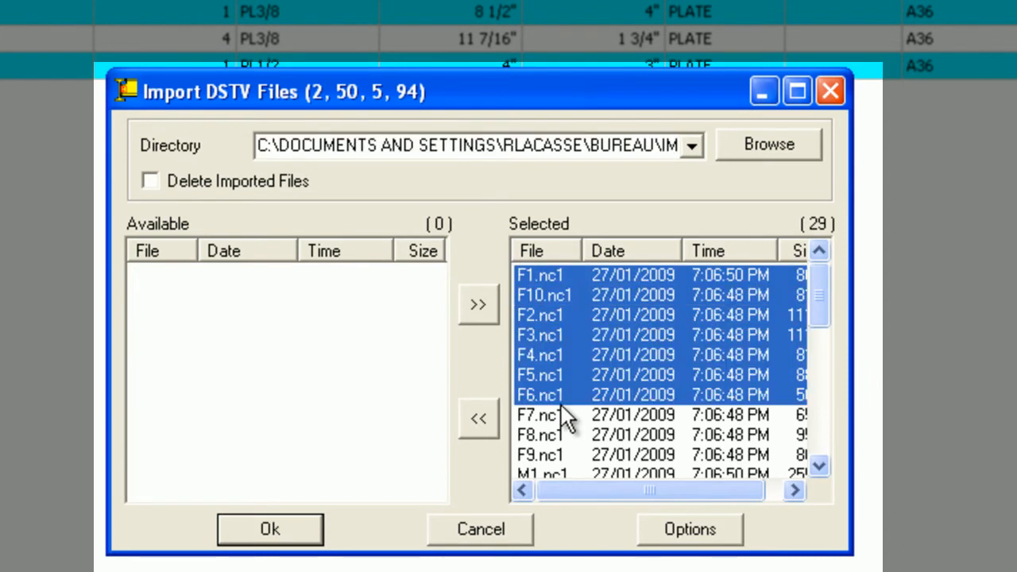
left_click(479, 413)
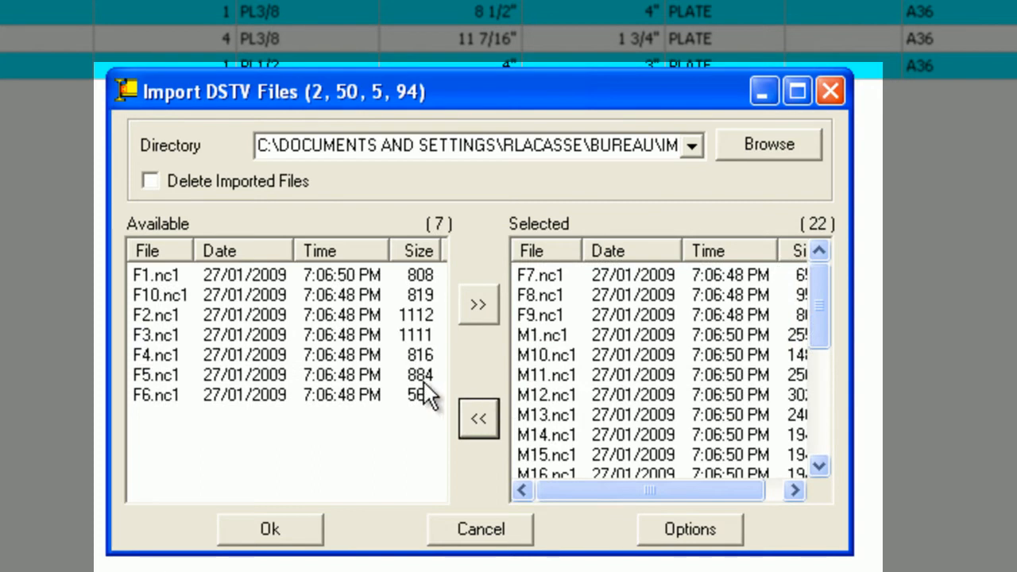
left_click(313, 292)
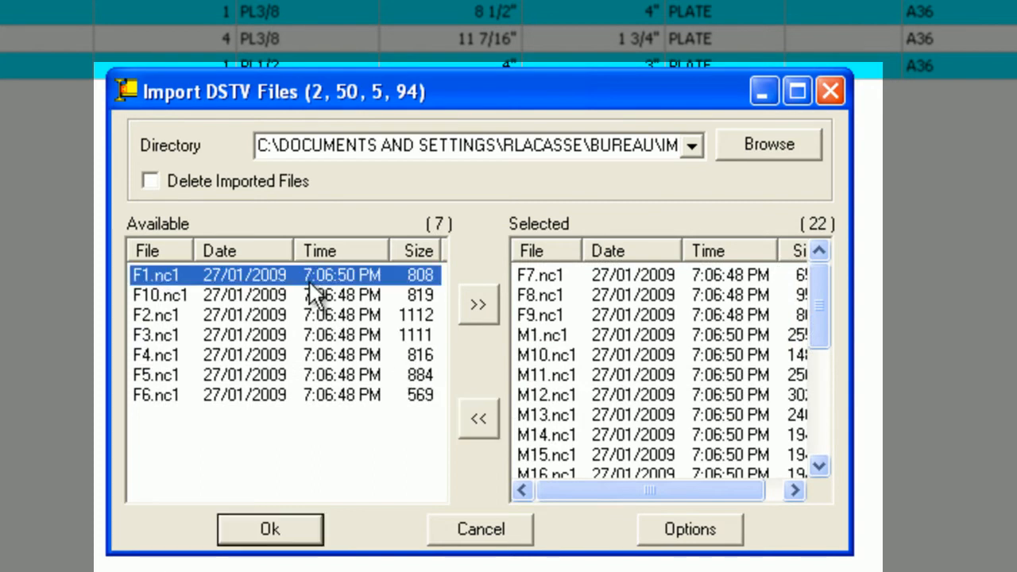
left_click(345, 389, "shift")
left_click(475, 307)
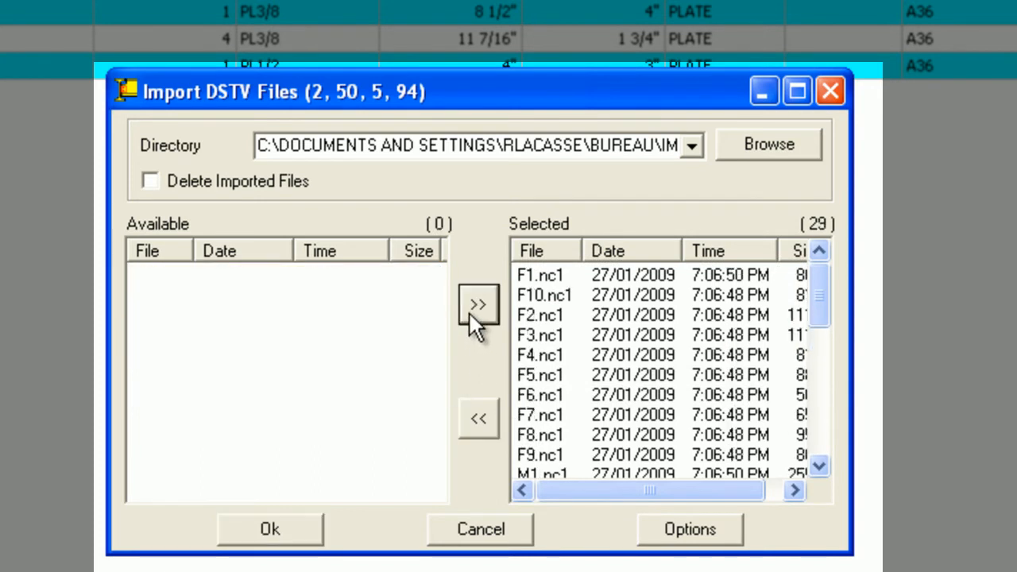
Import the selected DSTV files, assigning the contract name DSTVTEST to drawings 2, 3 and 4
left_click(301, 526)
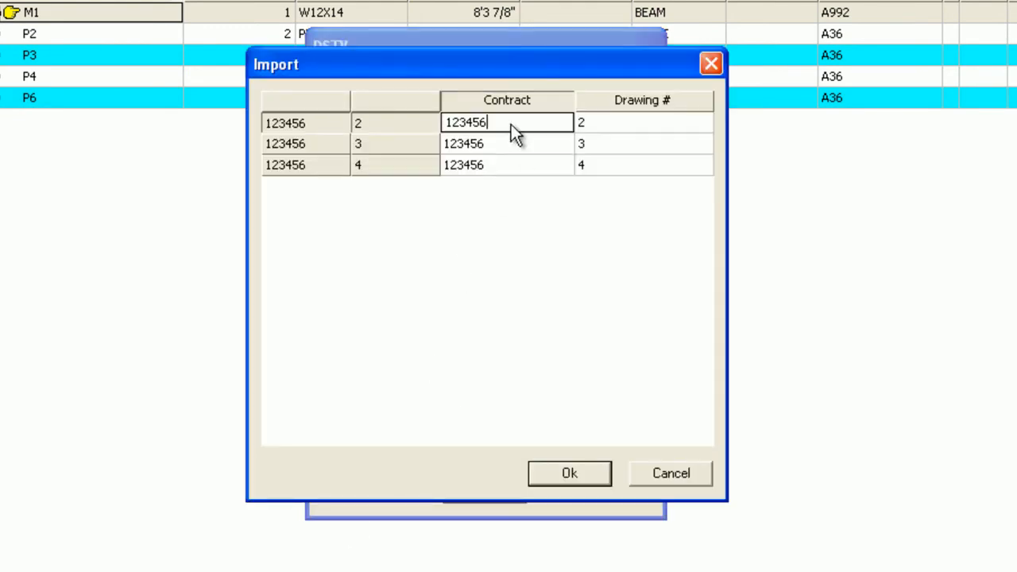
double_click(487, 126)
type("DSTVTEST")
double_click(503, 127)
key("ctrl+c")
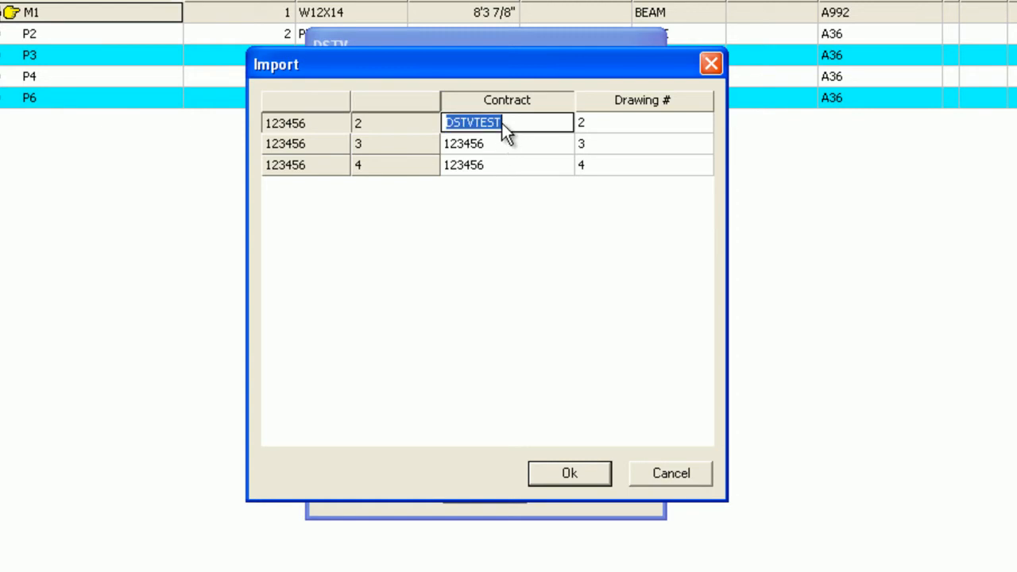
left_click(501, 149)
key("ctrl+v")
left_click(502, 167)
key("ctrl+v")
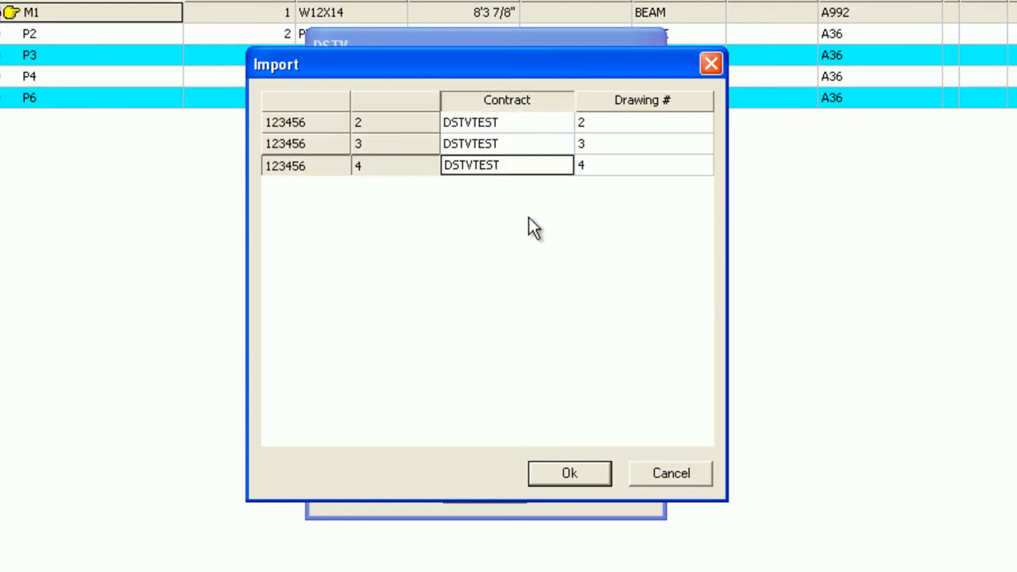
left_click(582, 469)
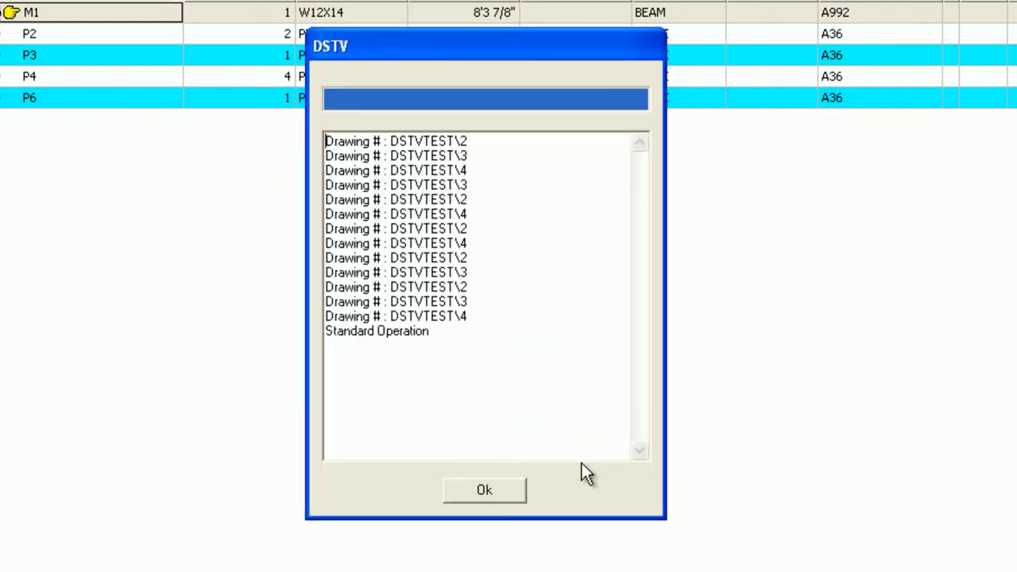
left_click(506, 486)
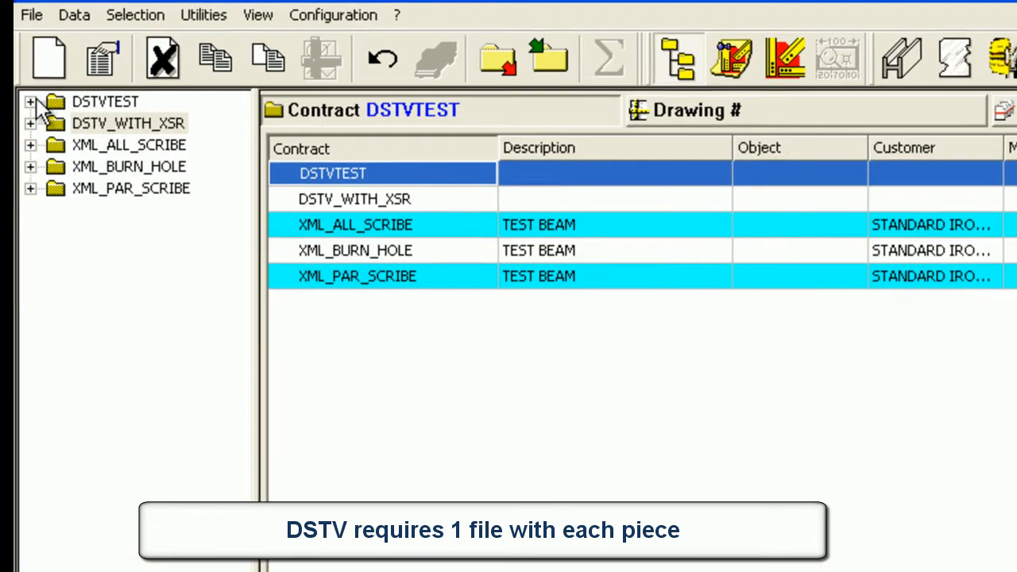
Inspect drawing 2 of the DSTVTEST contract in the tree, checking the parts under assemblies F1, M10 and M13, and collapse the contract
left_click(27, 56)
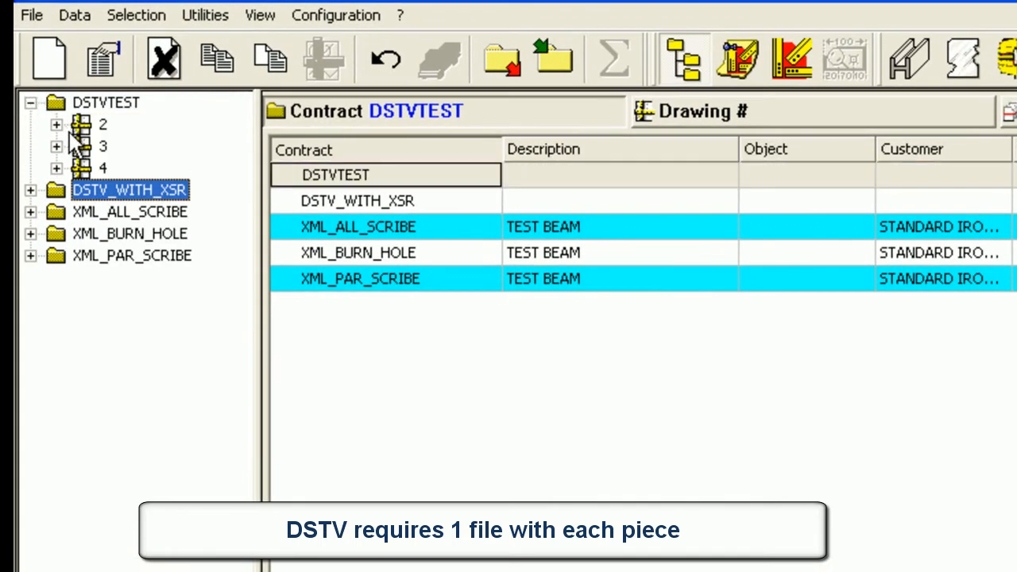
left_click(56, 124)
left_click(83, 146)
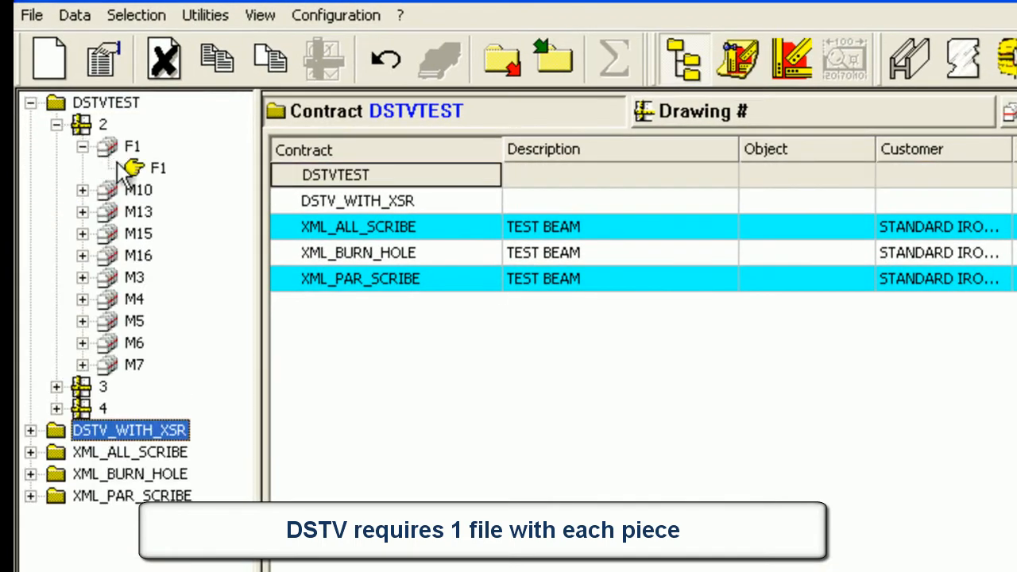
left_click(83, 190)
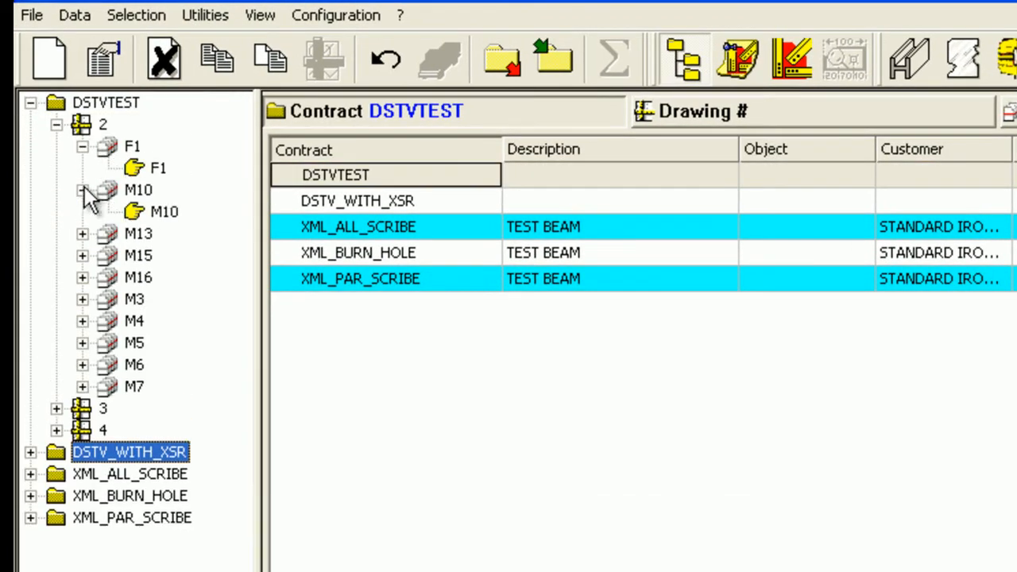
left_click(83, 234)
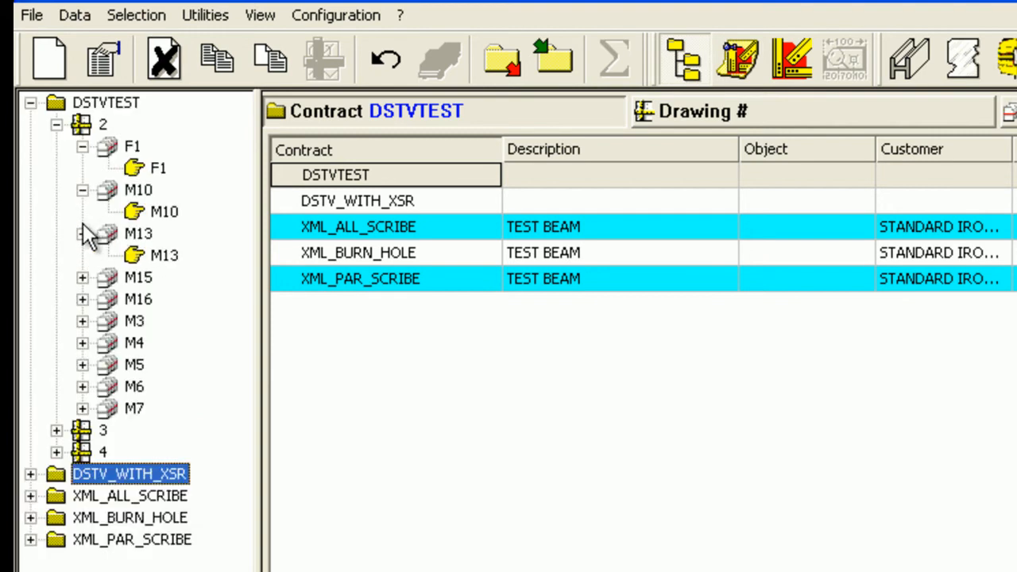
left_click(83, 234)
left_click(83, 190)
left_click(83, 146)
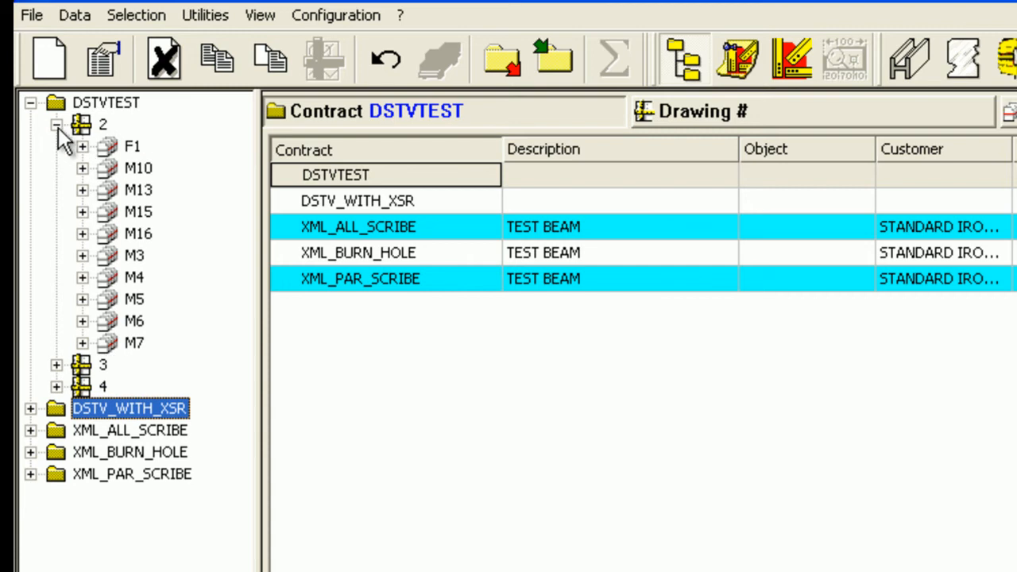
left_click(56, 125)
left_click(30, 103)
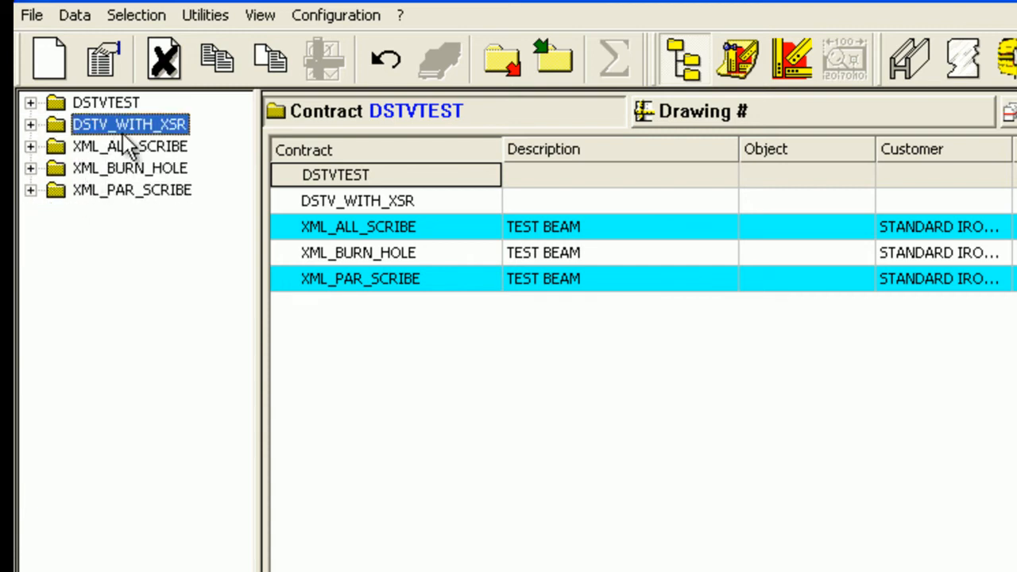
Inspect drawing 1 of the DSTV_WITH_XSR contract in the tree, checking the parts under assemblies B1, B2 and B3, and collapse the contract
left_click(30, 125)
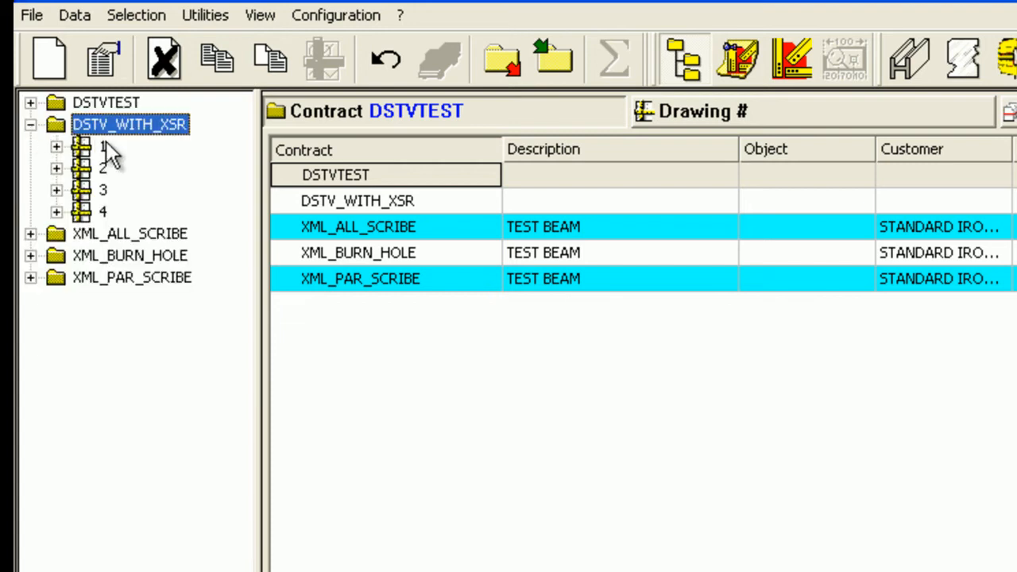
left_click(76, 146)
left_click(83, 169)
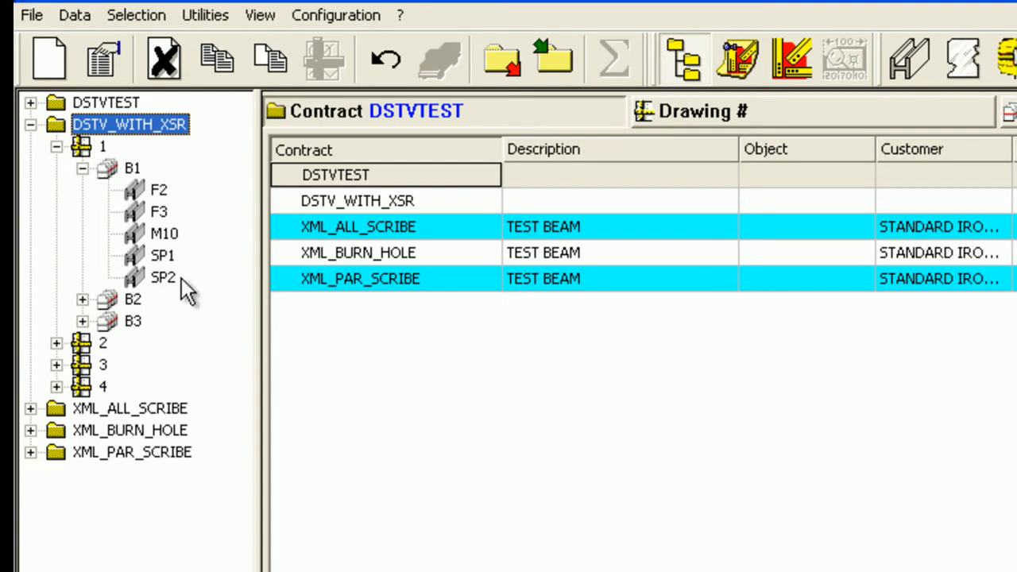
left_click(82, 299)
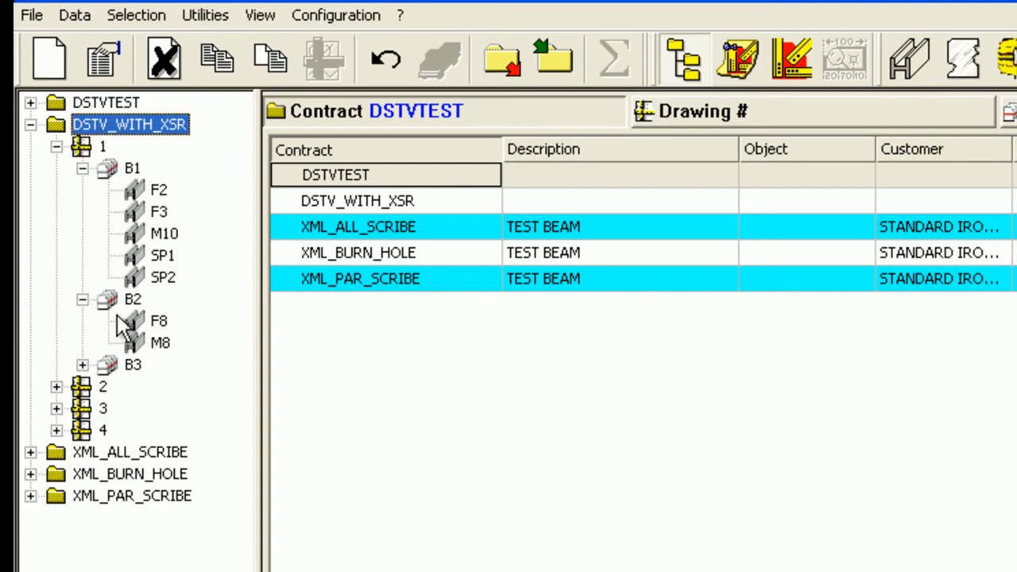
left_click(82, 365)
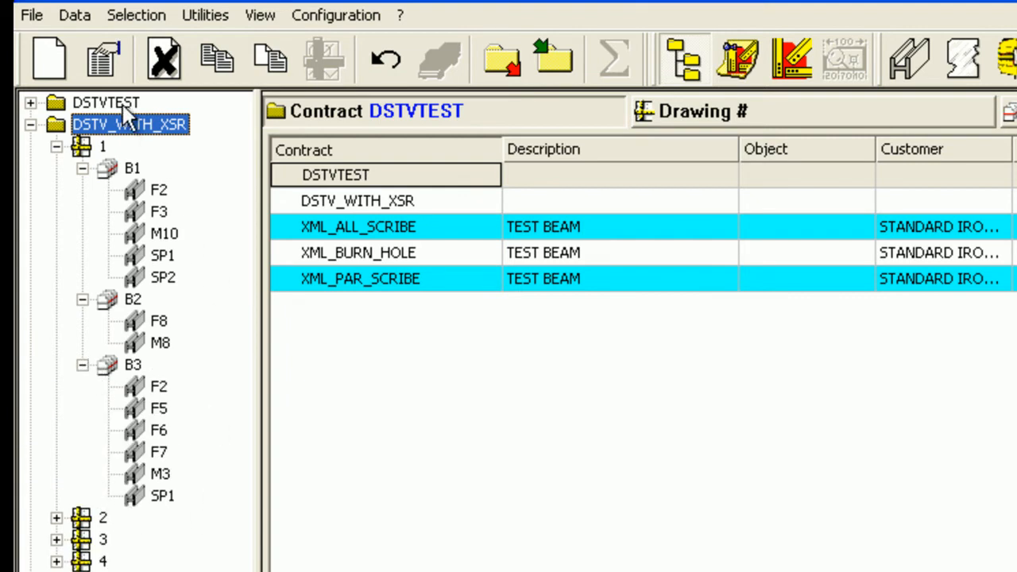
left_click(30, 125)
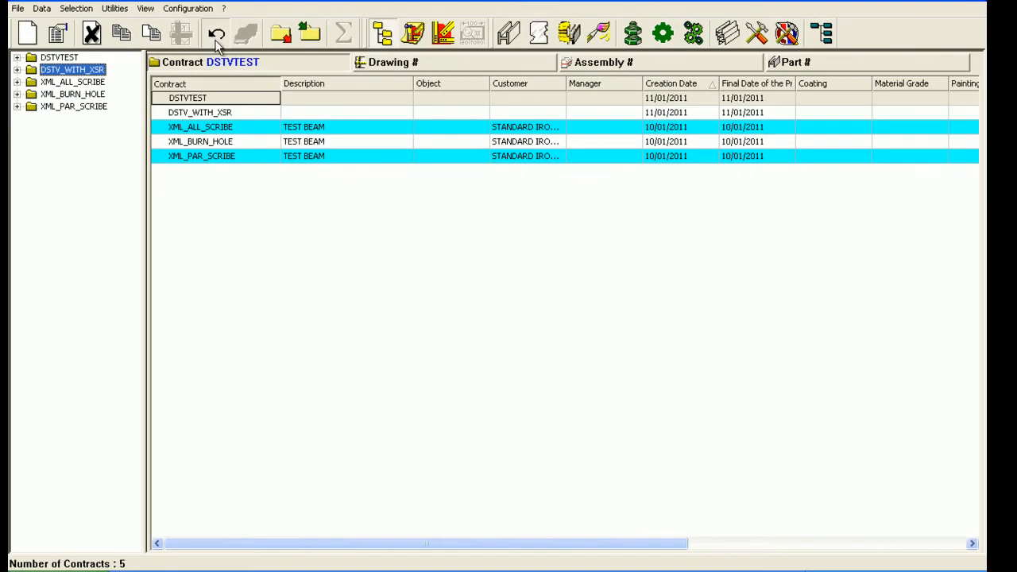
Start an import with the XML-ALL_Scribe definition to examine its XML file selection, and cancel it
left_click(215, 35)
left_click(429, 277)
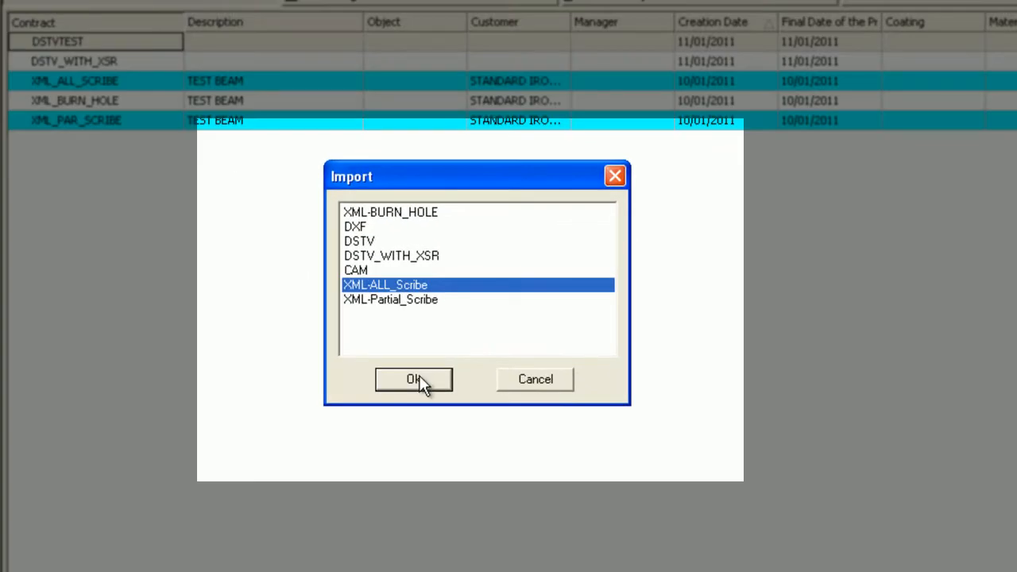
left_click(413, 379)
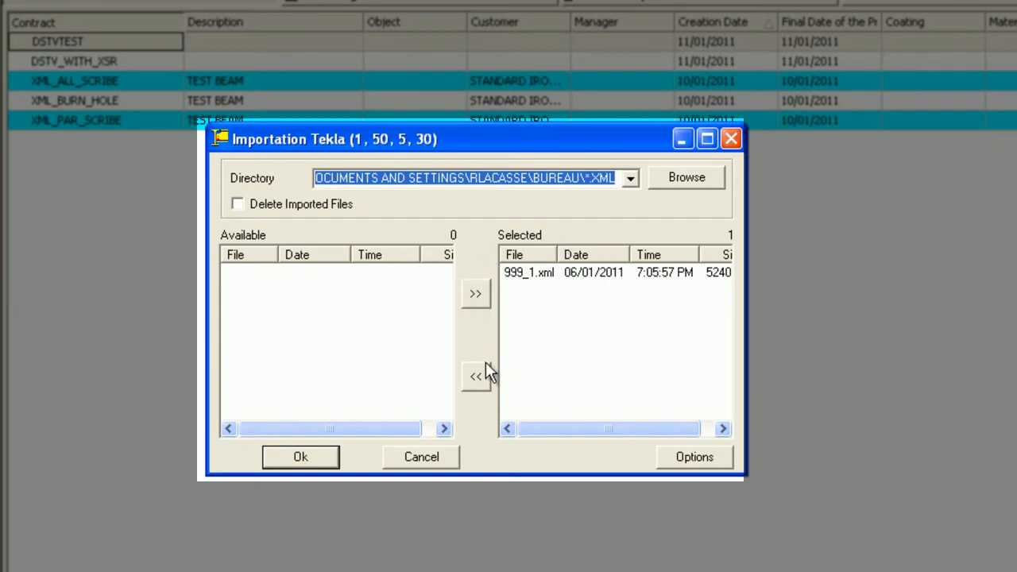
left_click(430, 457)
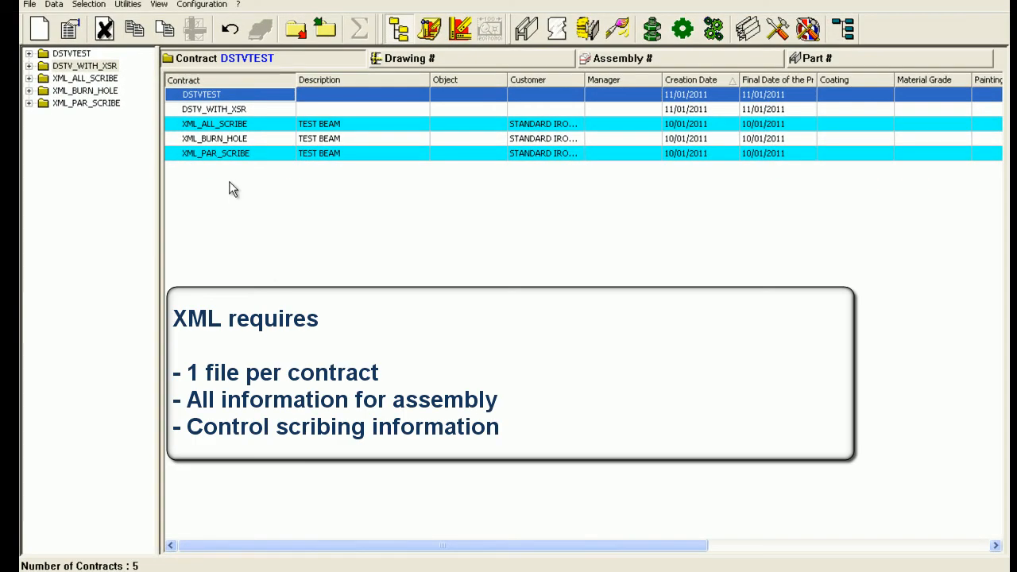
Load the XML-ALL_Scribe import configuration and review its general, scribing and position parameters
left_click(202, 4)
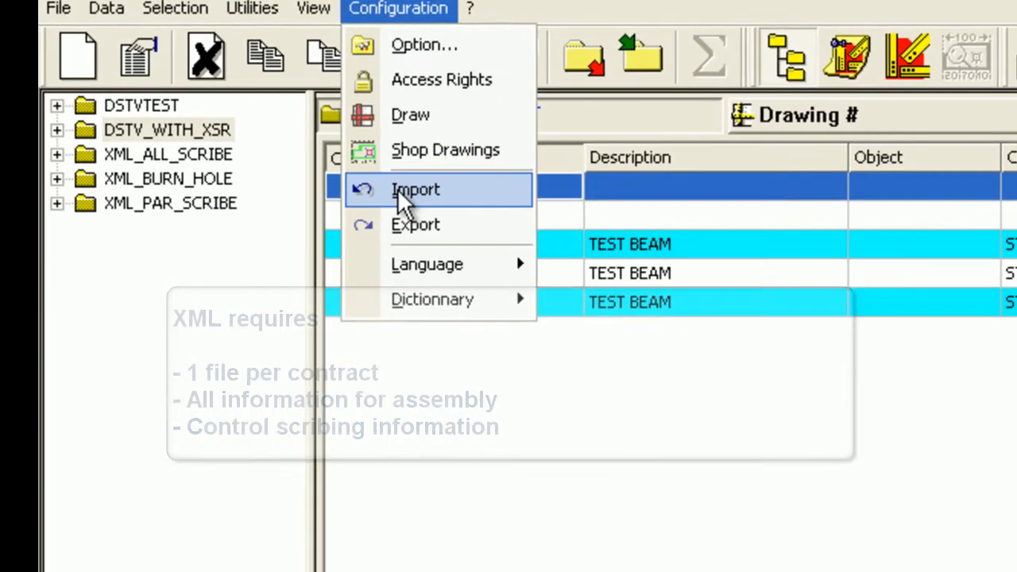
left_click(397, 189)
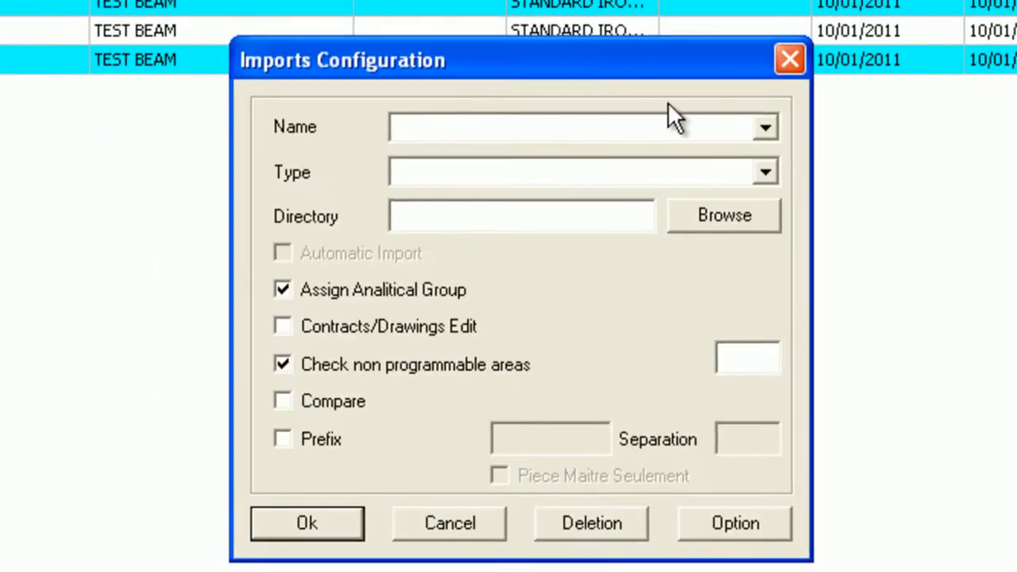
left_click(764, 129)
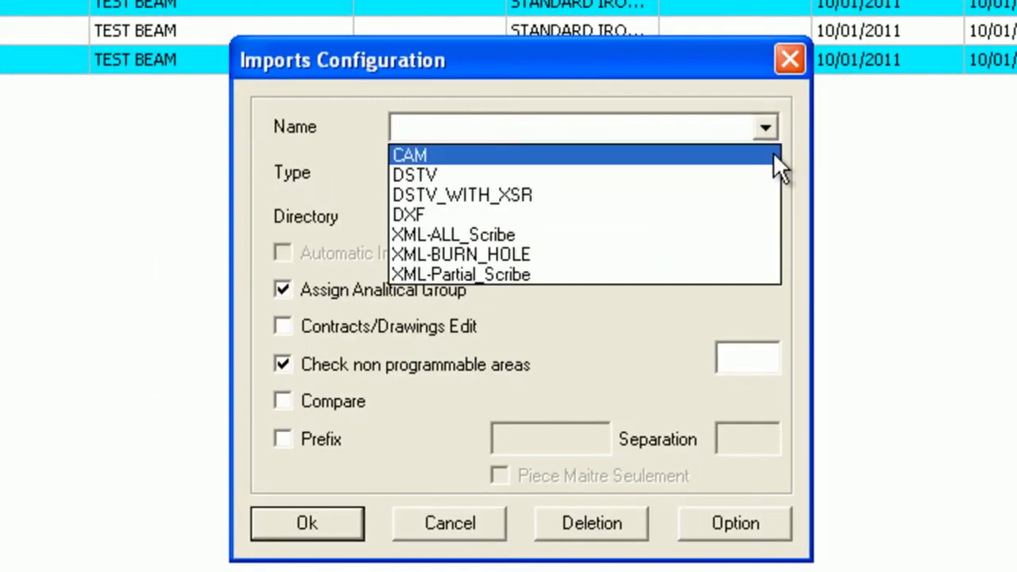
left_click(728, 232)
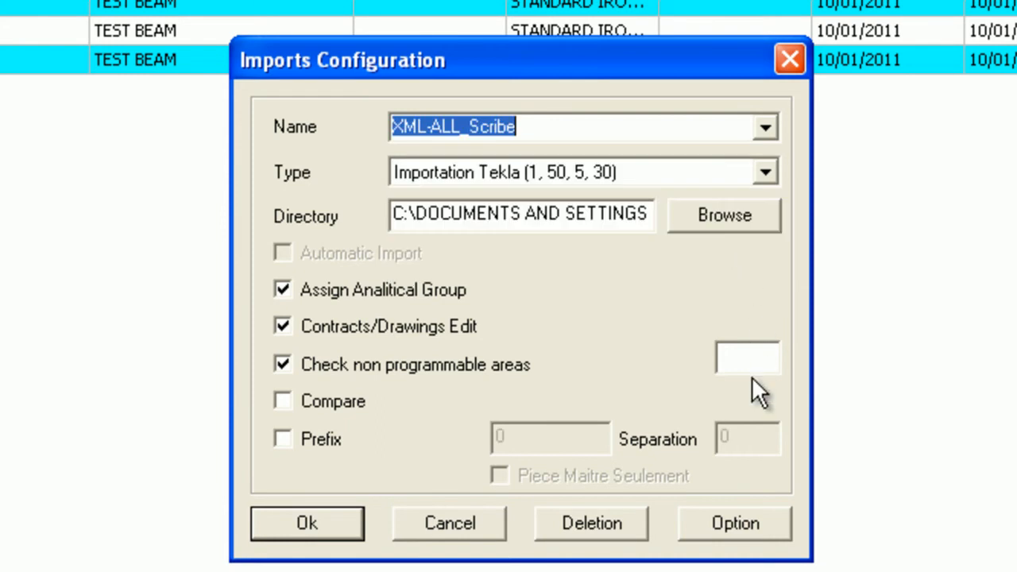
left_click(756, 511)
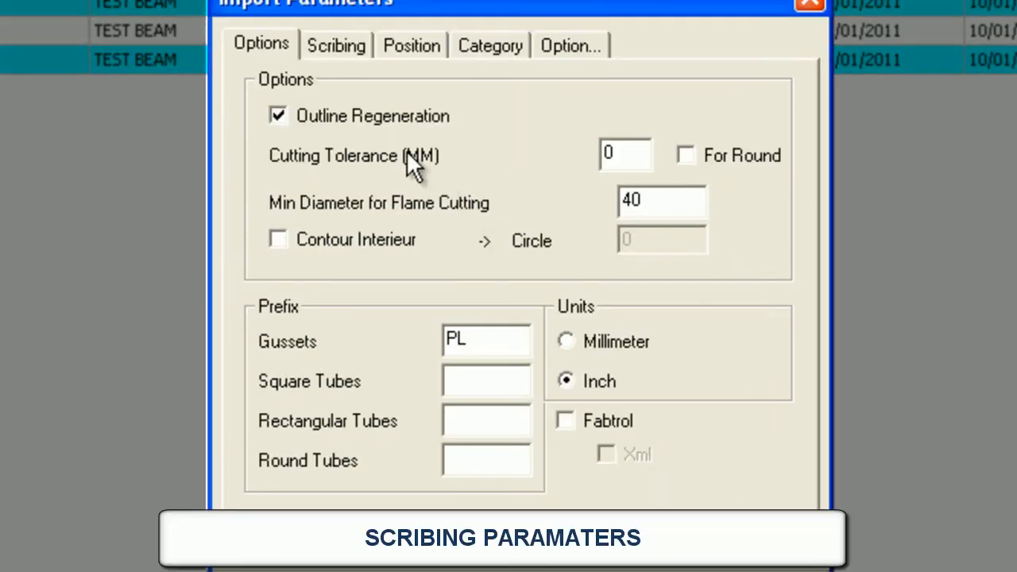
left_click(343, 48)
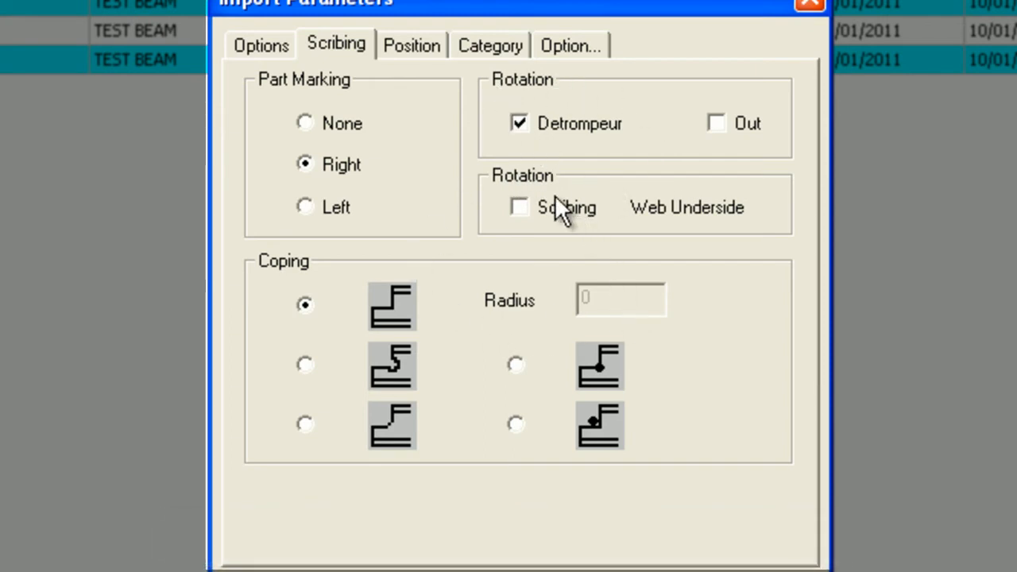
left_click(422, 52)
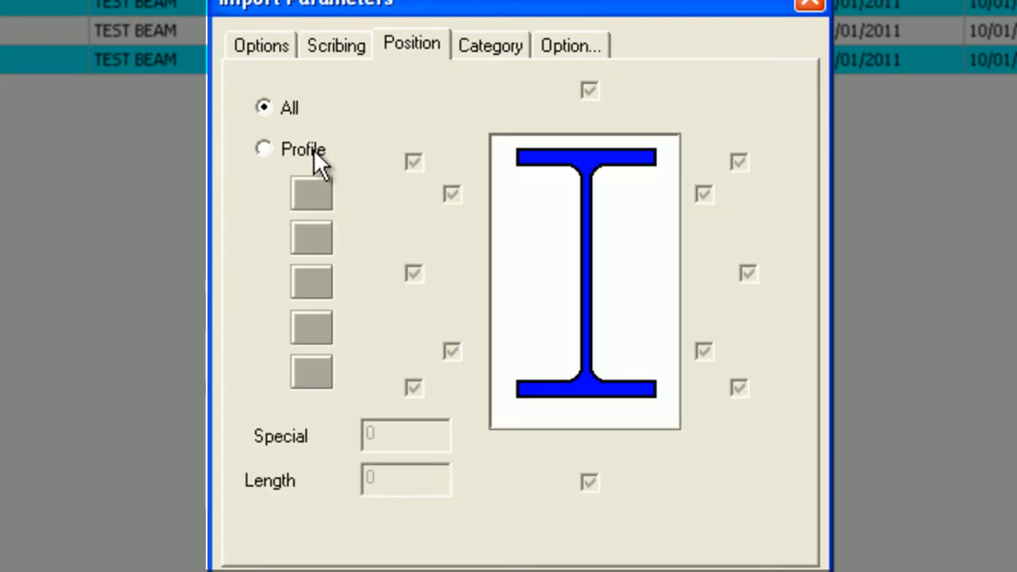
Try profile-based scribing positions with the upper-left flange faces off, Length 20 and partial scribing on the left web and lower flange, and cancel the configuration
left_click(265, 150)
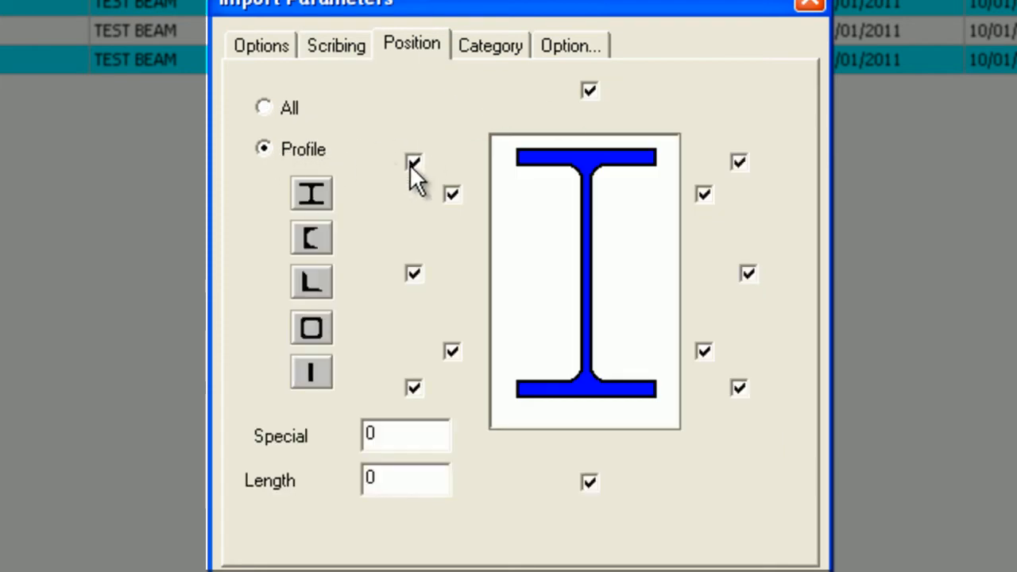
left_click(450, 191)
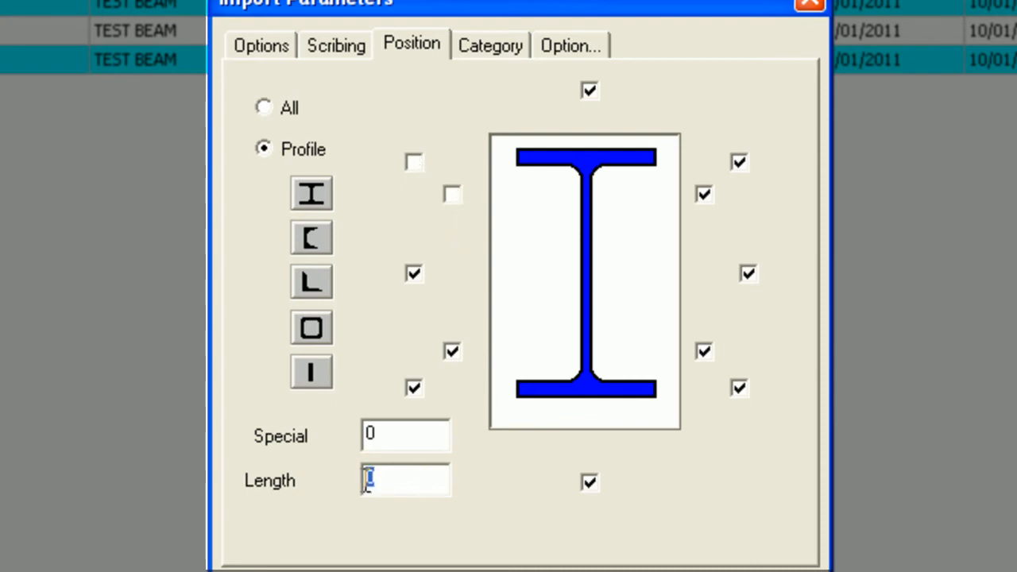
left_click_drag(386, 479, 341, 483)
type("20")
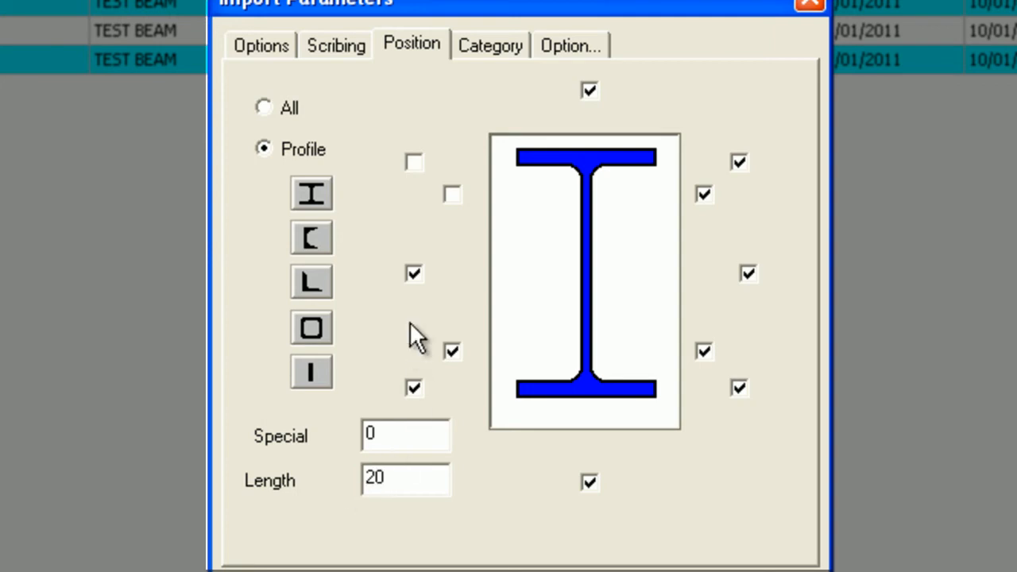
left_click(452, 352)
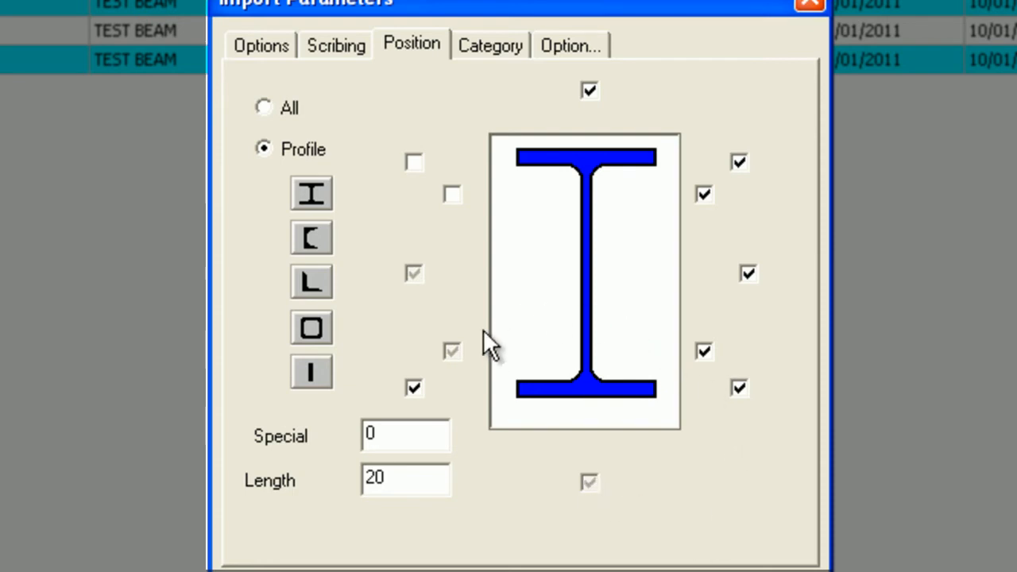
left_click(277, 50)
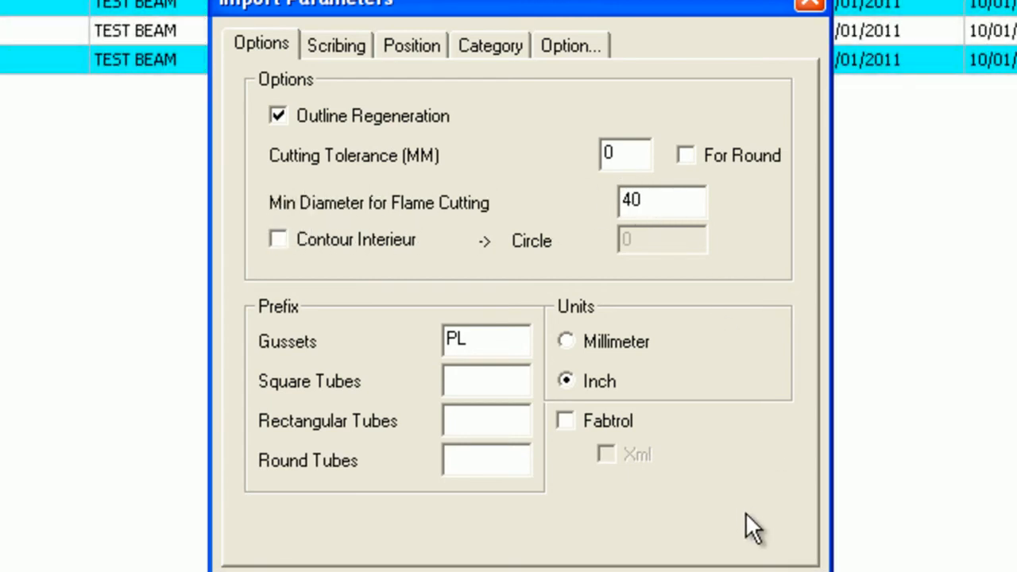
left_click(775, 571)
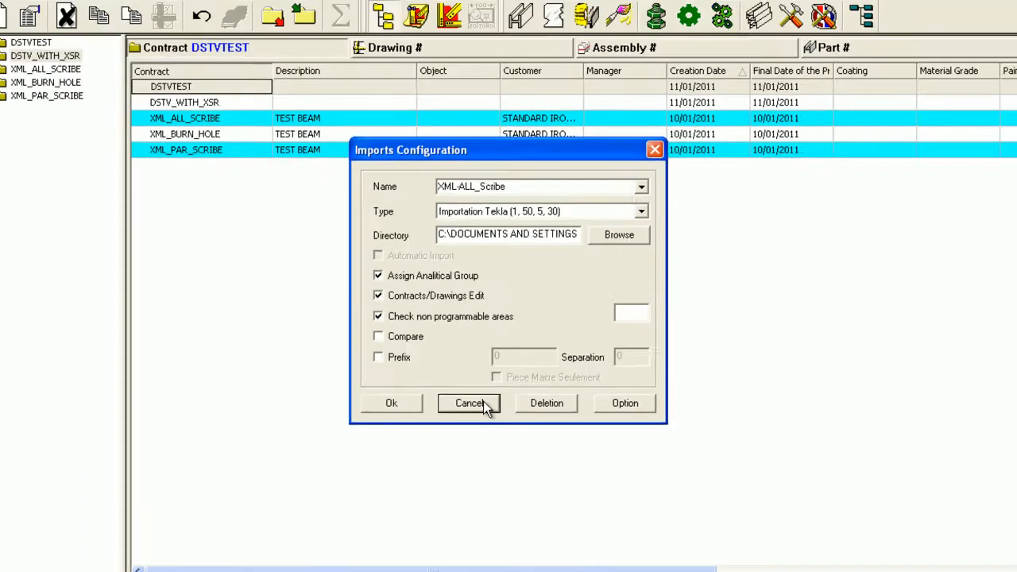
left_click(469, 524)
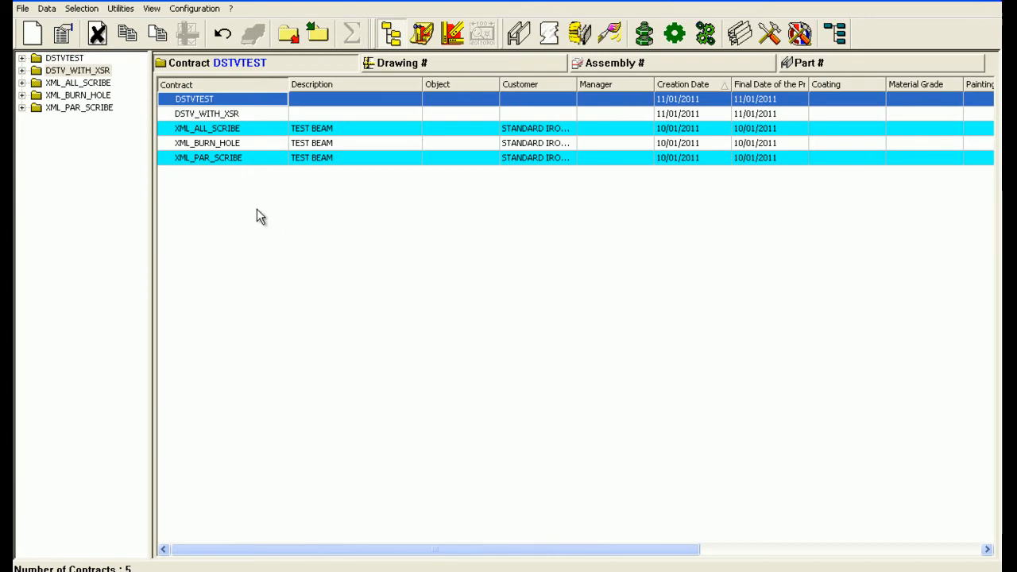
List the parts of the XML_ALL_SCRIBE contract, select plate P7 and show its drawing preview
left_click(101, 85)
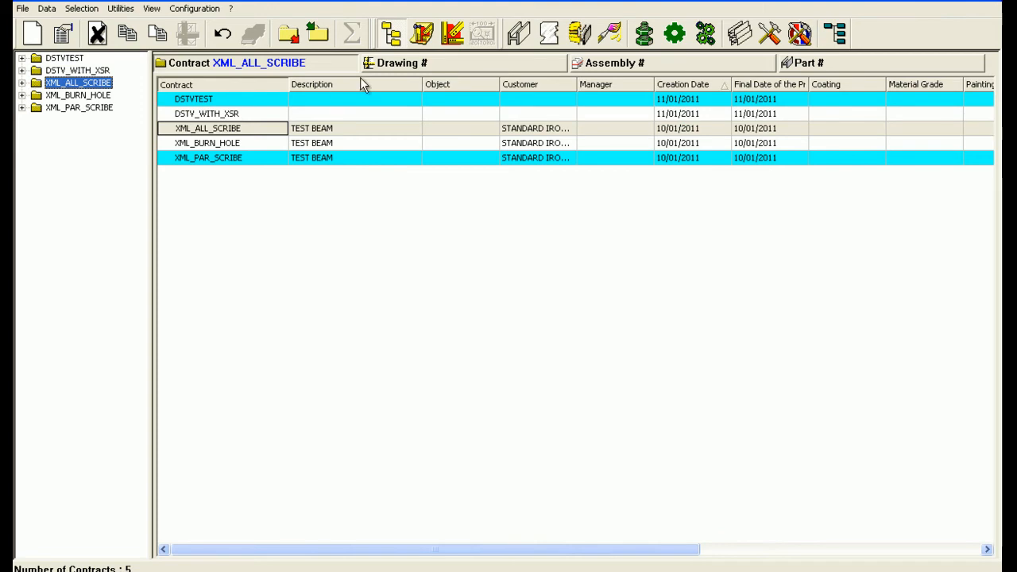
left_click(804, 65)
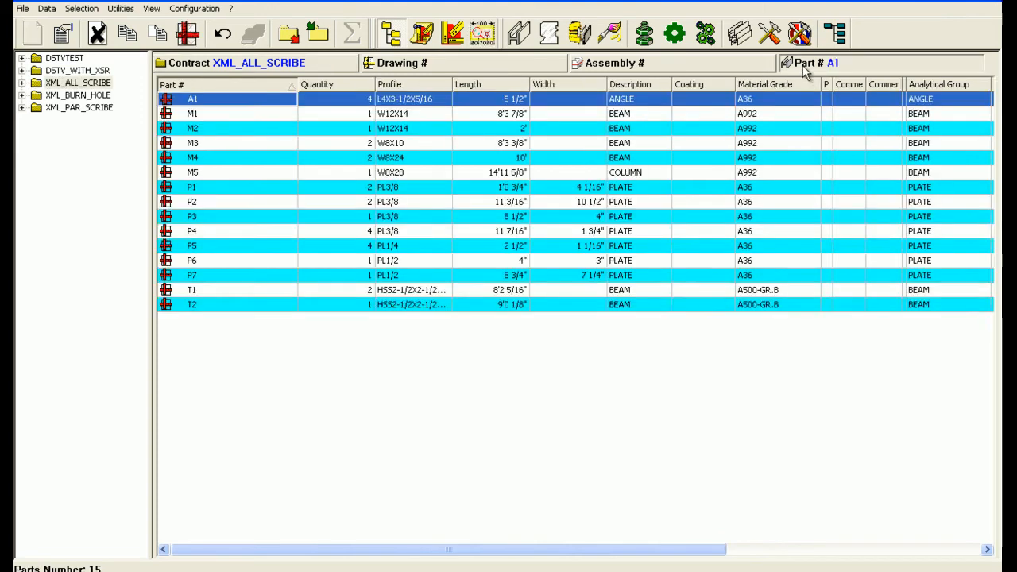
left_click(262, 275)
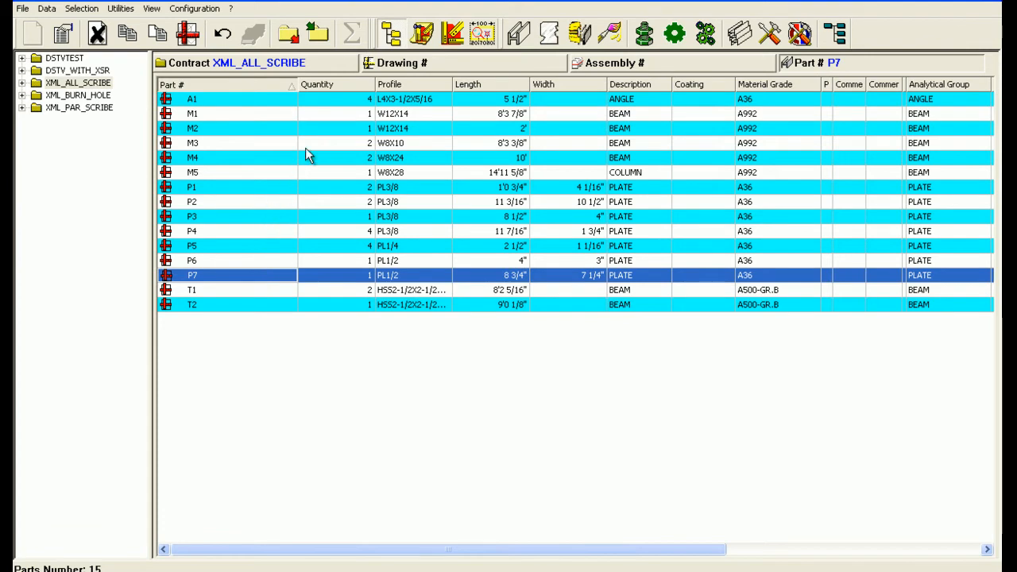
left_click(483, 35)
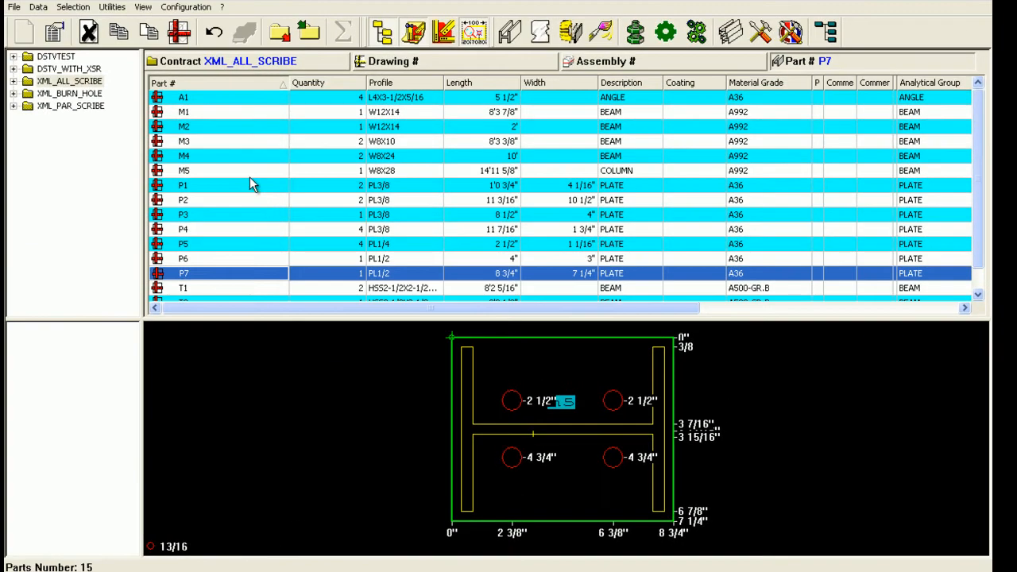
Examine the previews of parts M5 through M1 in the XML_ALL_SCRIBE contract, and return to plate P7
left_click(251, 172)
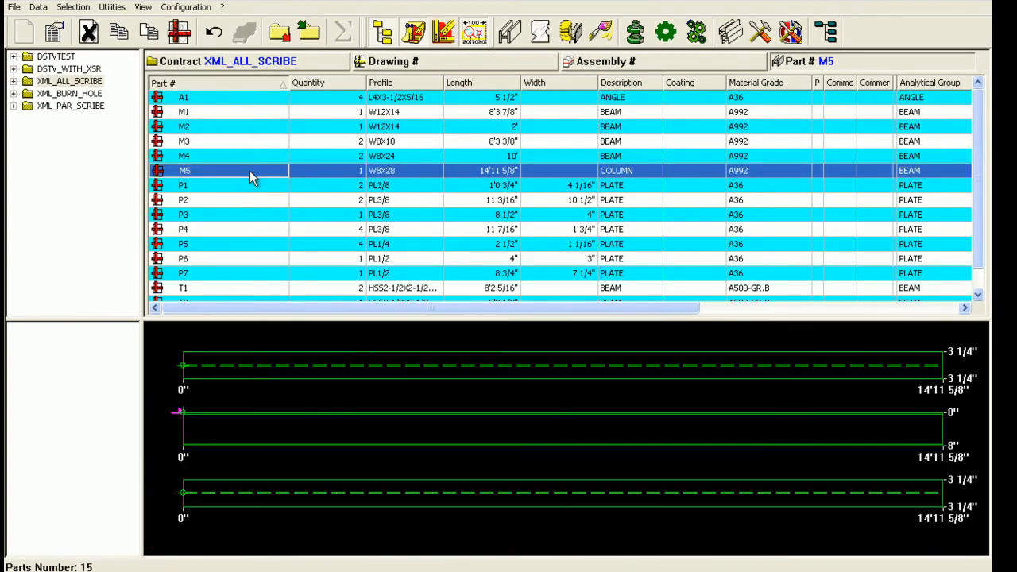
left_click(253, 158)
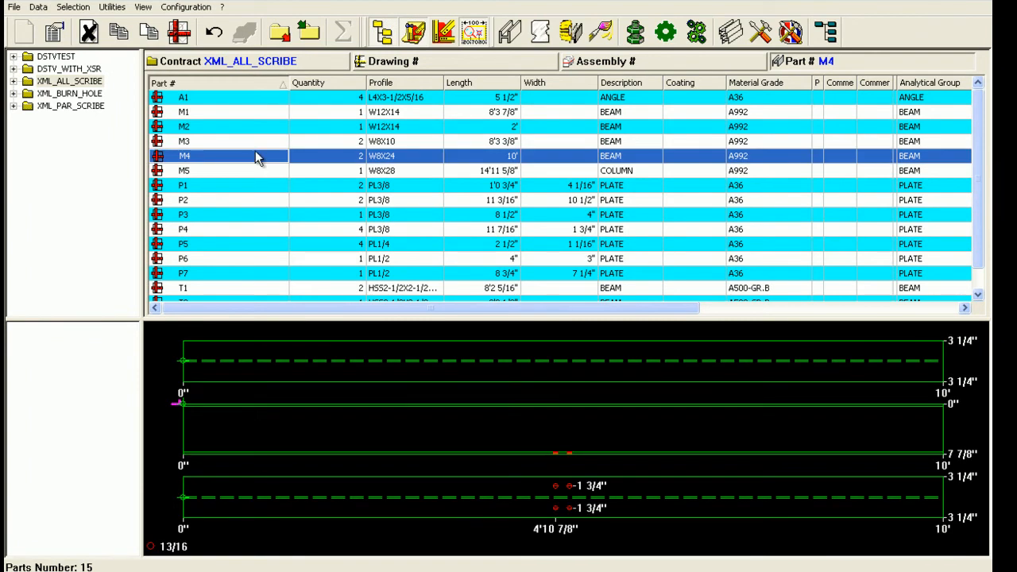
left_click(249, 145)
left_click(252, 130)
left_click(259, 112)
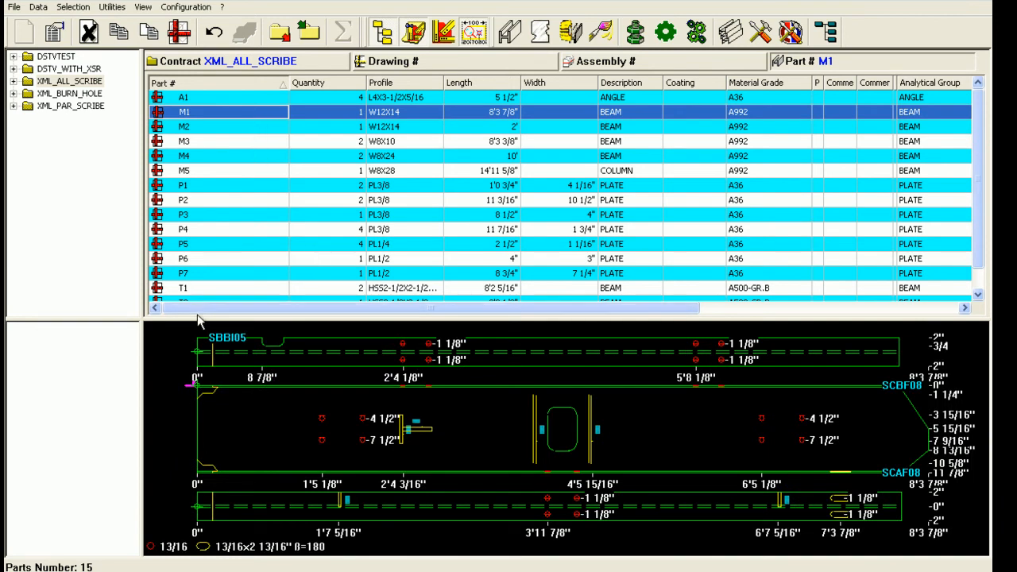
left_click(220, 273)
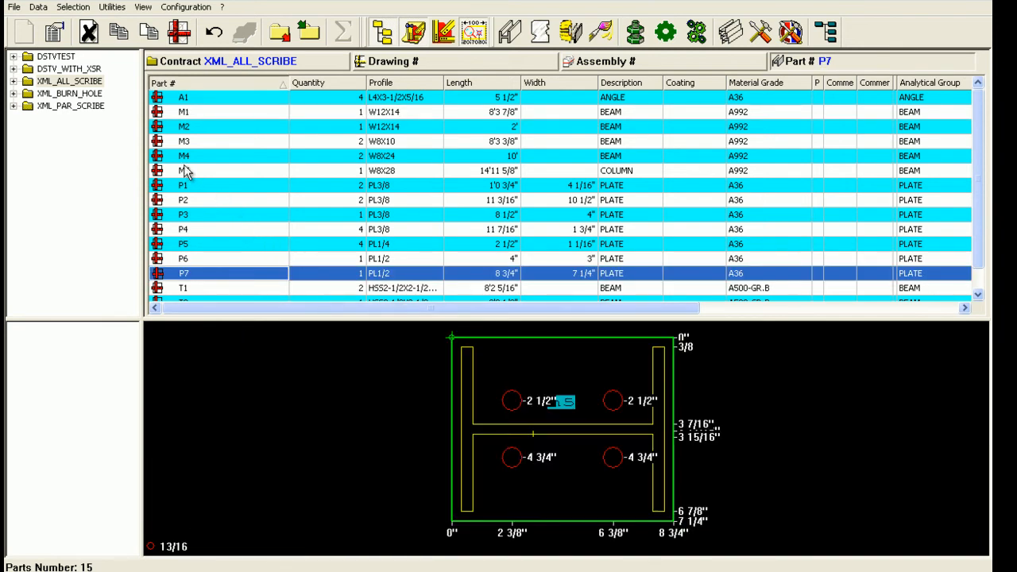
Compare the scribing and holes of plate P7 in the XML_BURN_HOLE and XML_PAR_SCRIBE contracts
left_click(98, 95)
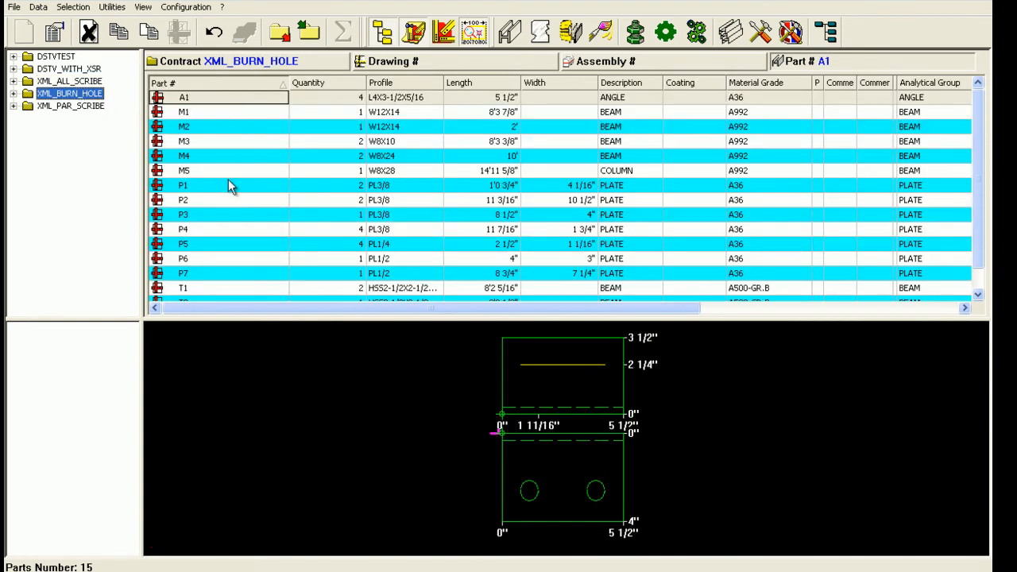
left_click(228, 271)
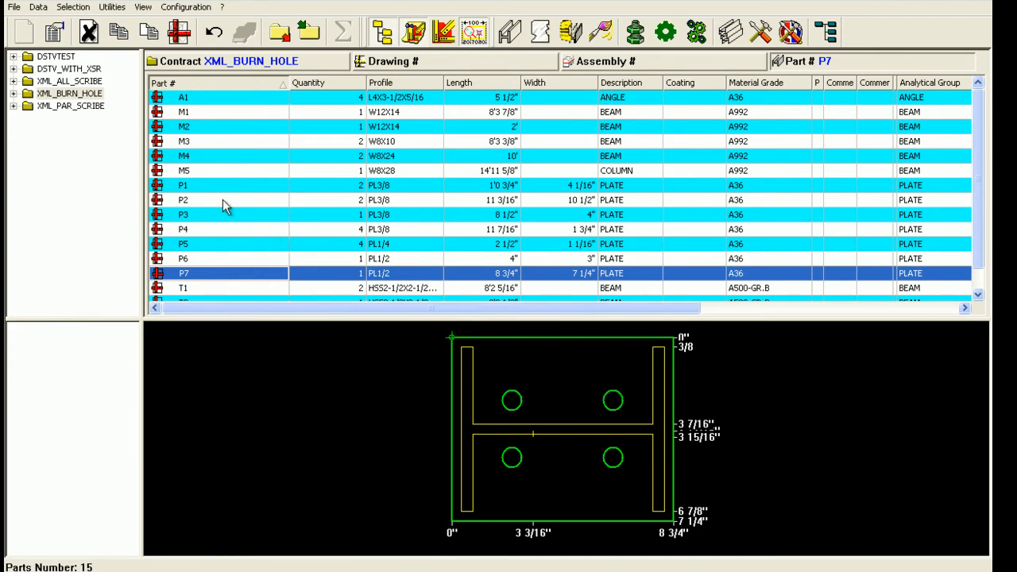
left_click(97, 108)
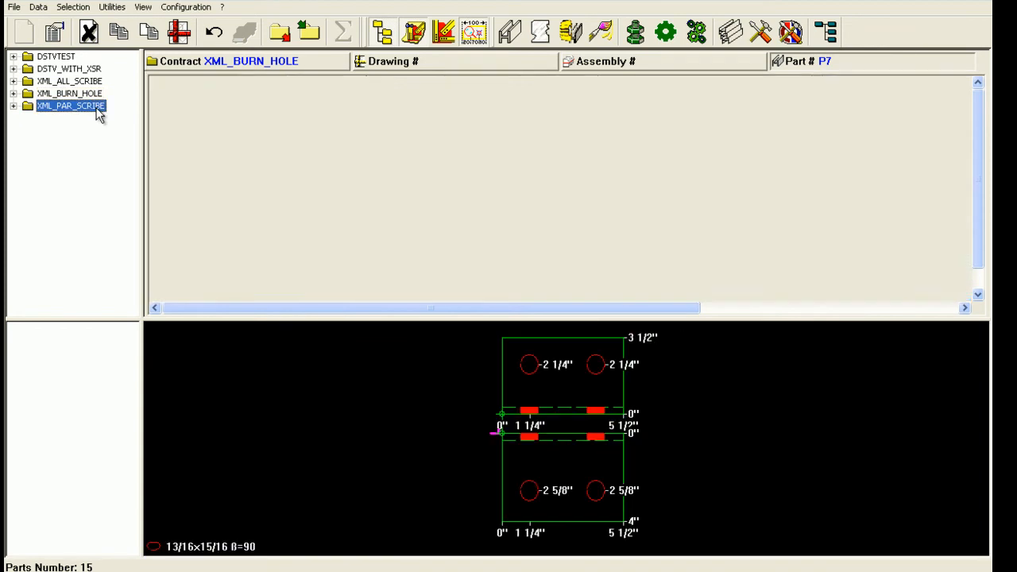
left_click(219, 274)
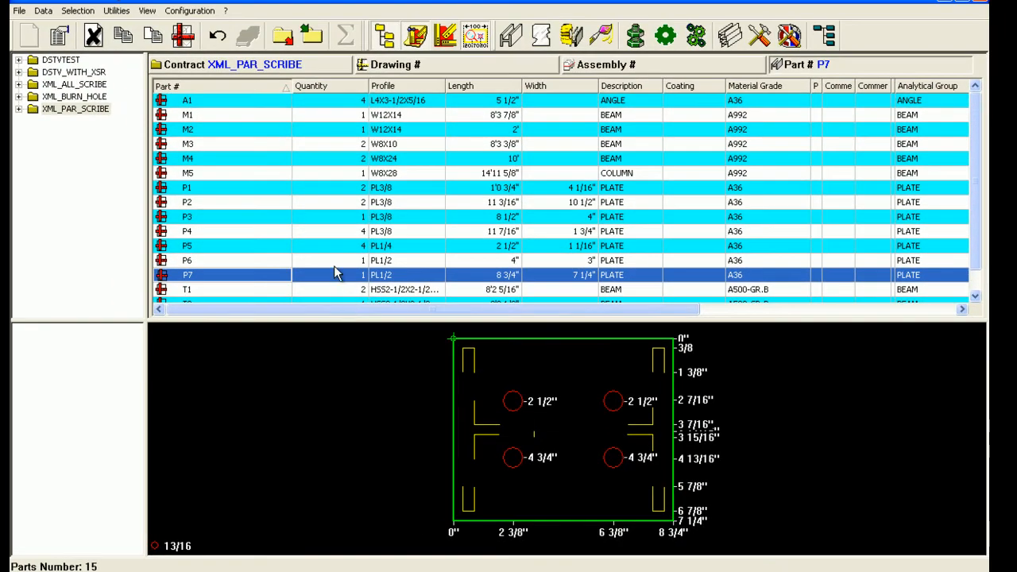
Start a DXF import, select the PA3158.dxf file and open it for manual import
left_click(218, 37)
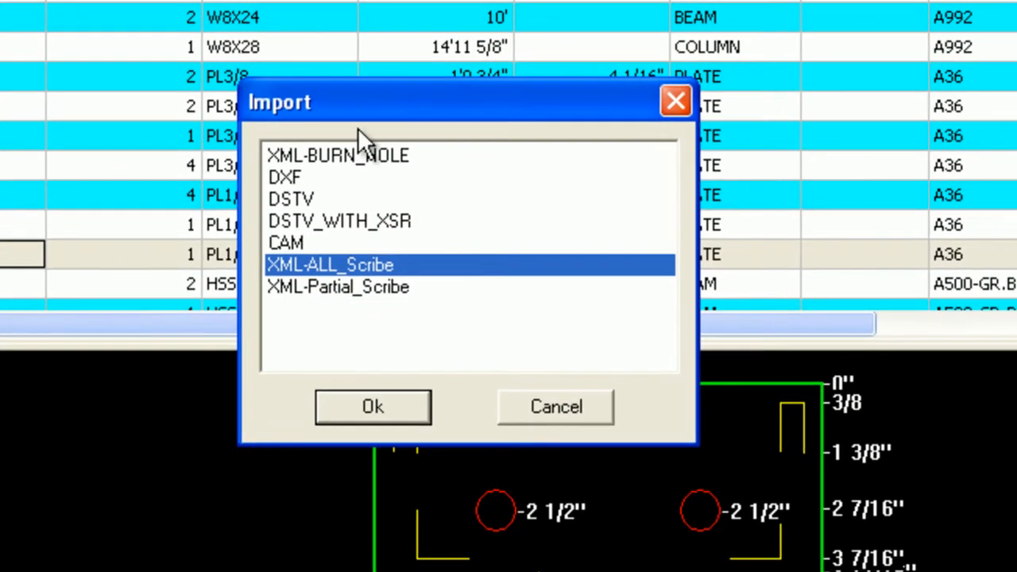
left_click(297, 176)
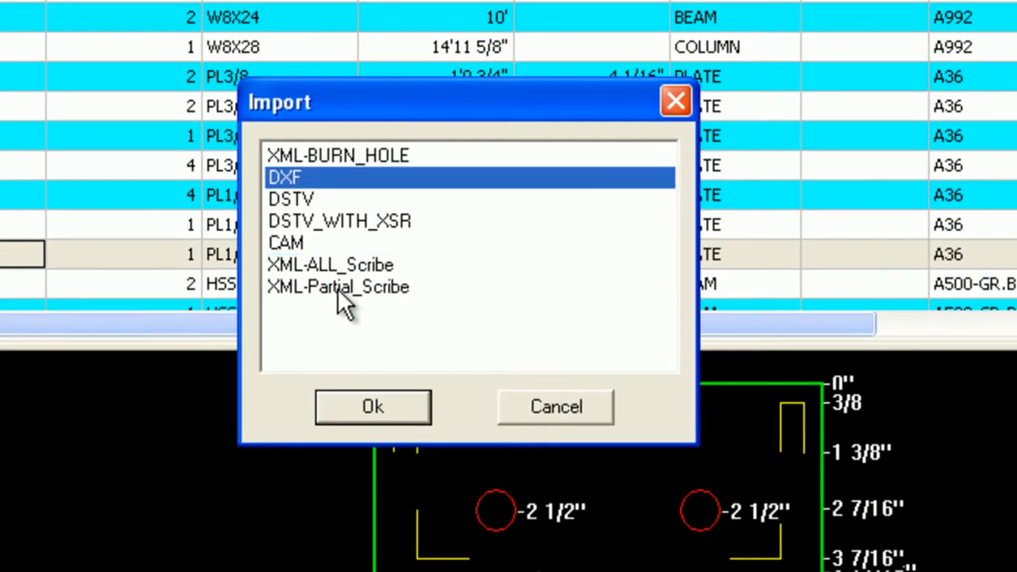
left_click(379, 414)
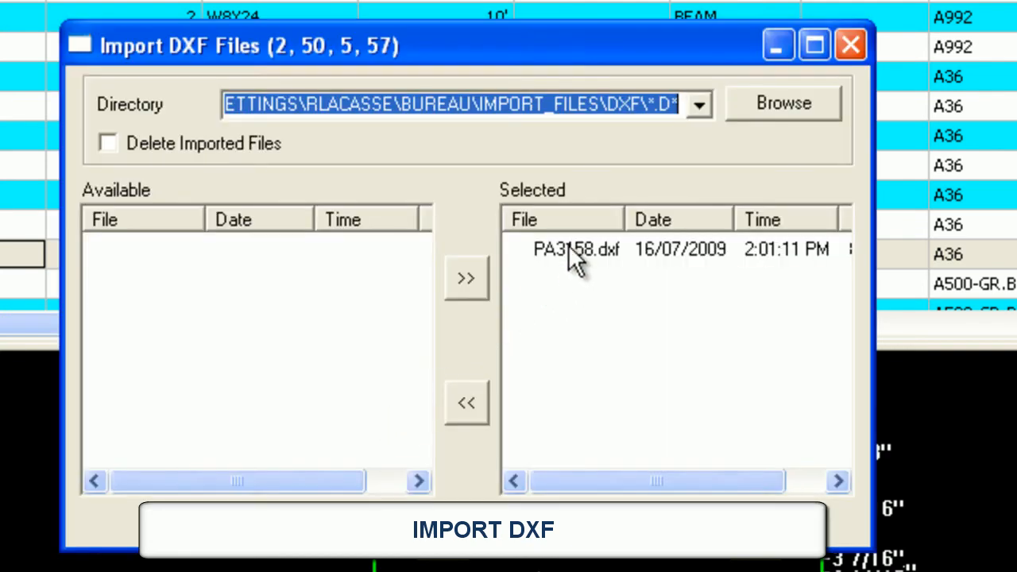
left_click(568, 246)
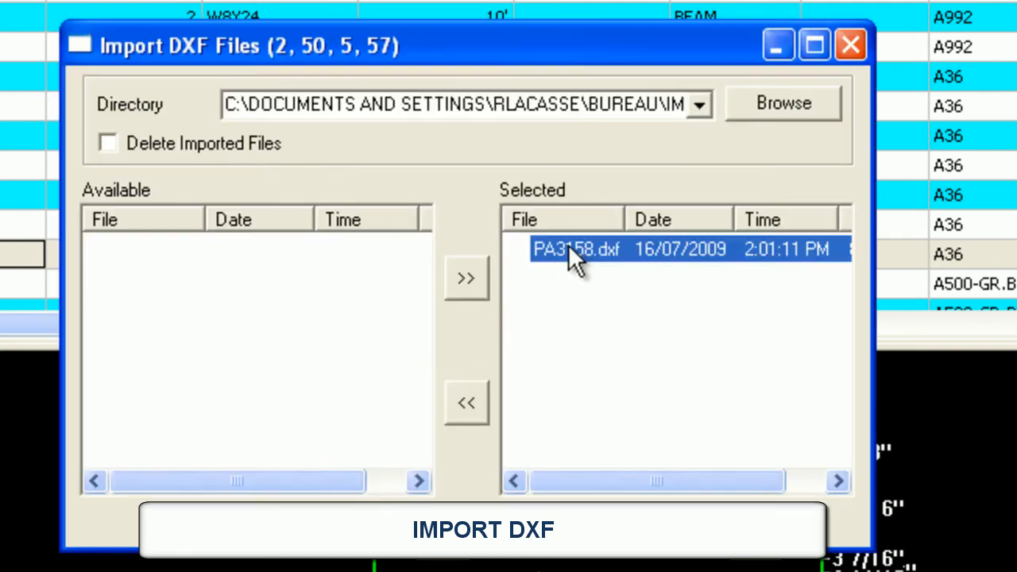
left_click(572, 526)
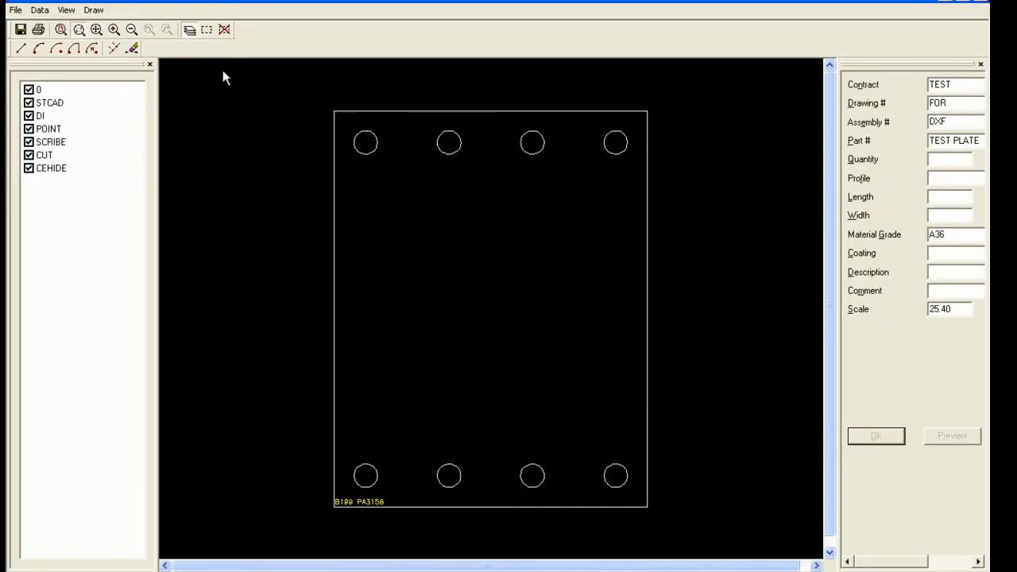
Select the plate outline with all its holes, assign it to the part with quantity 3 and profile PL1/2, and accept the part
left_click(208, 31)
left_click_drag(288, 88, 732, 531)
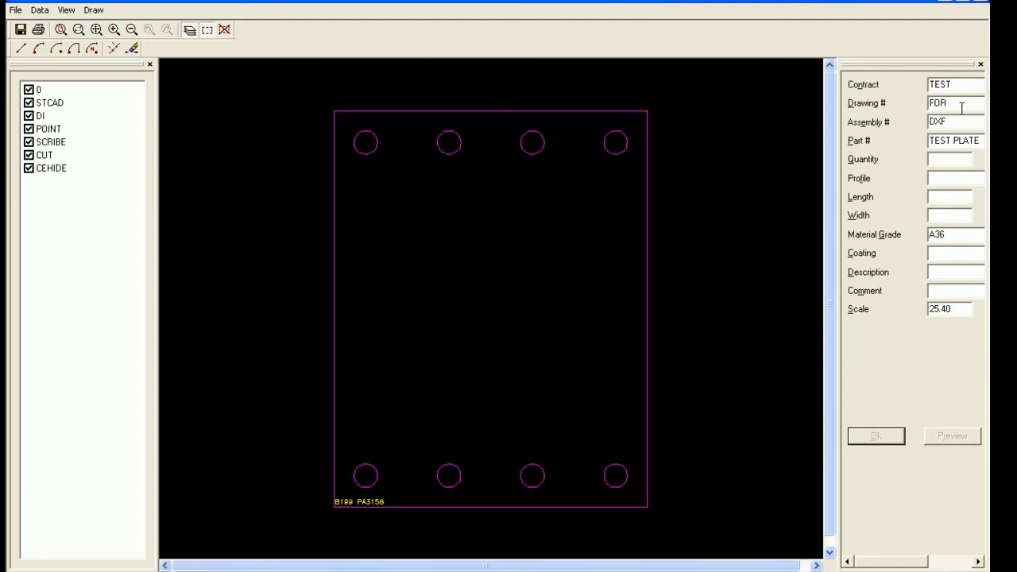
left_click(958, 161)
type("3")
left_click(958, 178)
type("PL1")
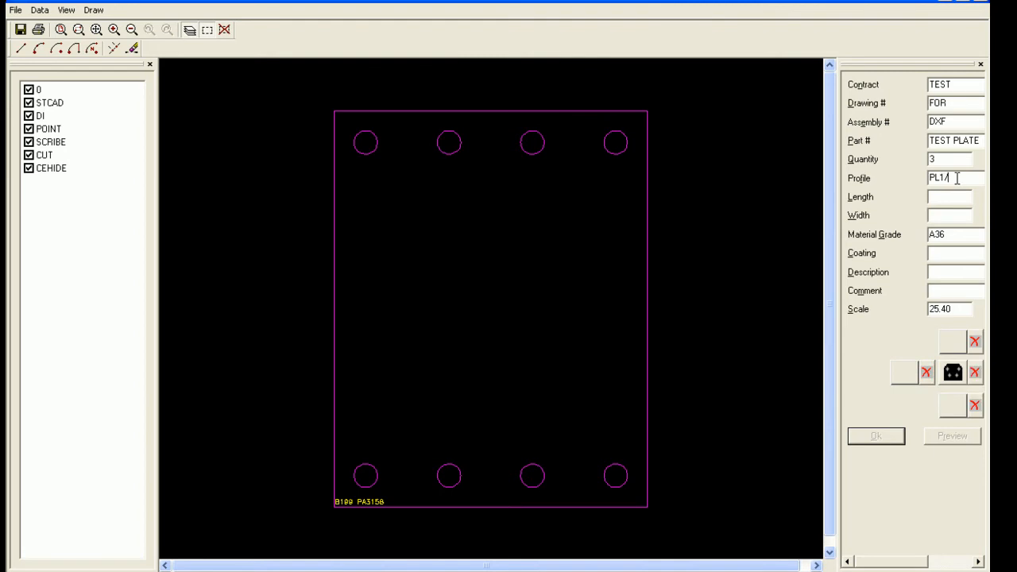
type("/2")
left_click(907, 380)
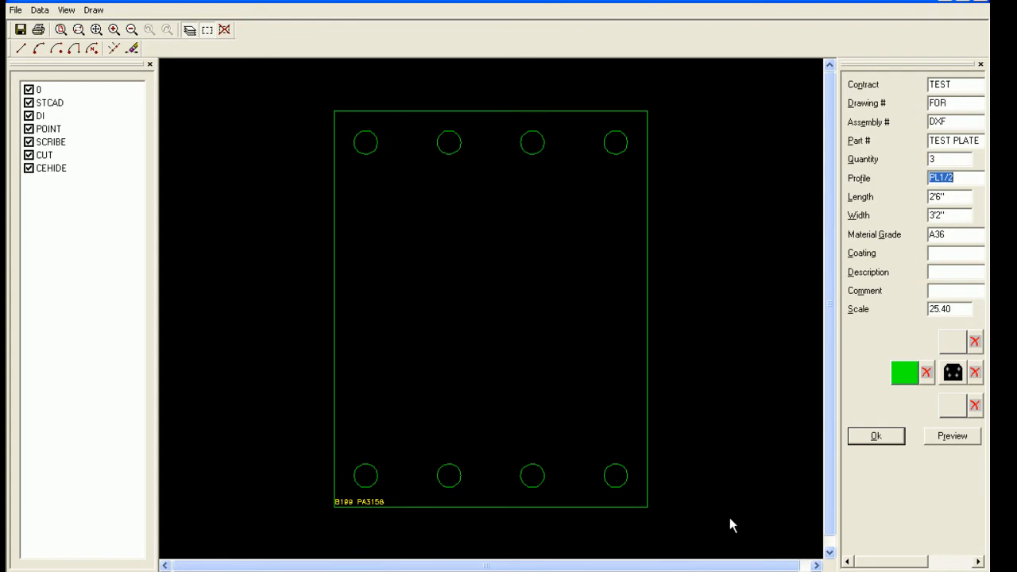
left_click(878, 443)
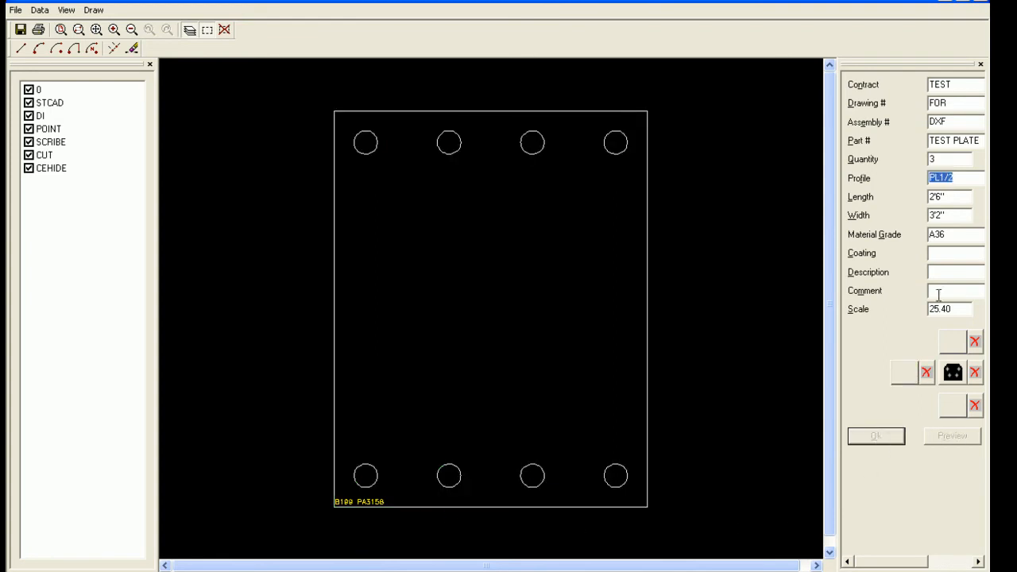
Close the manual DXF editor and run the import of PA3158.dxf to completion
left_click(983, 5)
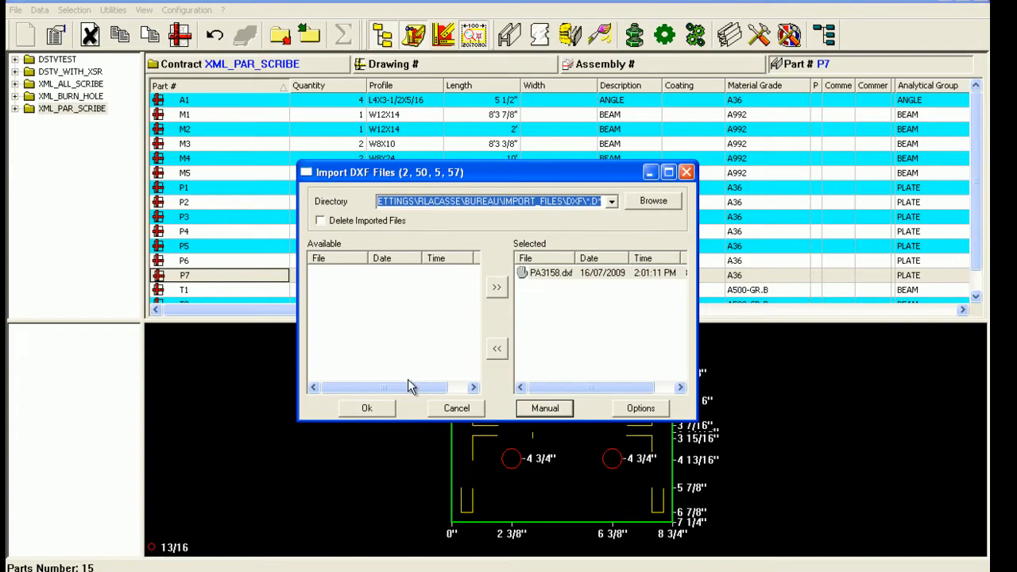
left_click(365, 409)
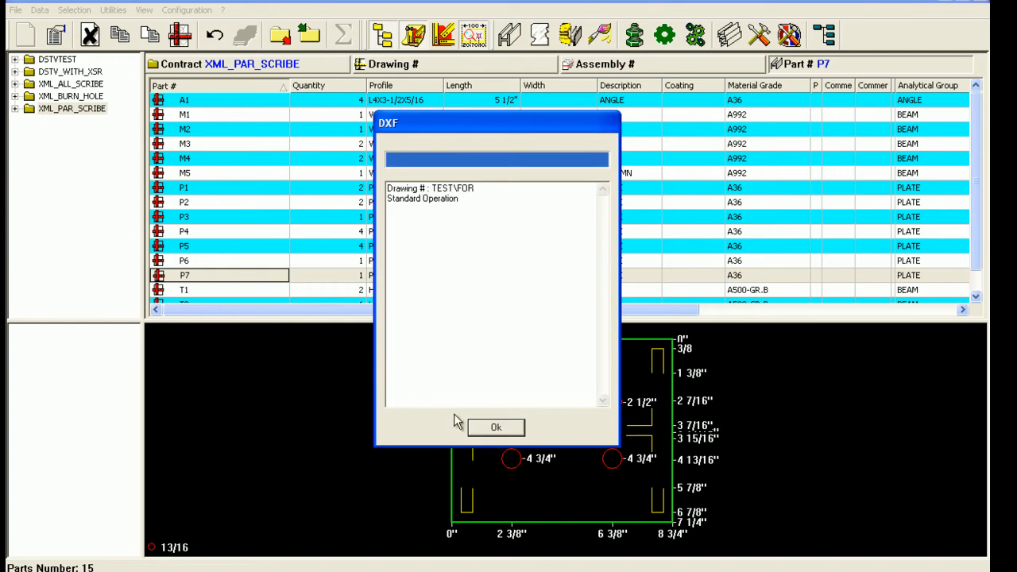
left_click(492, 430)
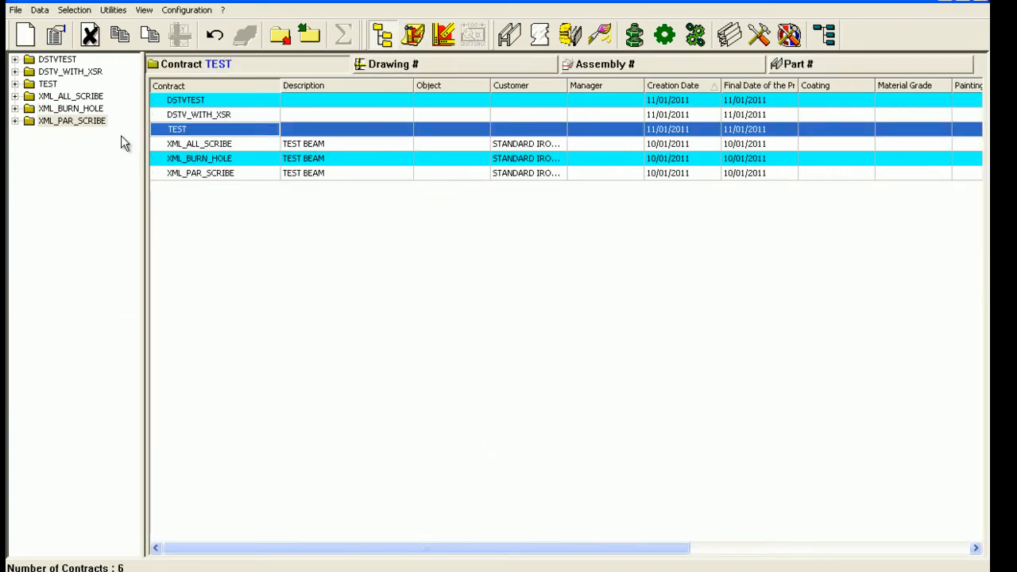
Go through the TEST contract's drawing and assembly levels and show the preview of part TEST PLATE
left_click(50, 84)
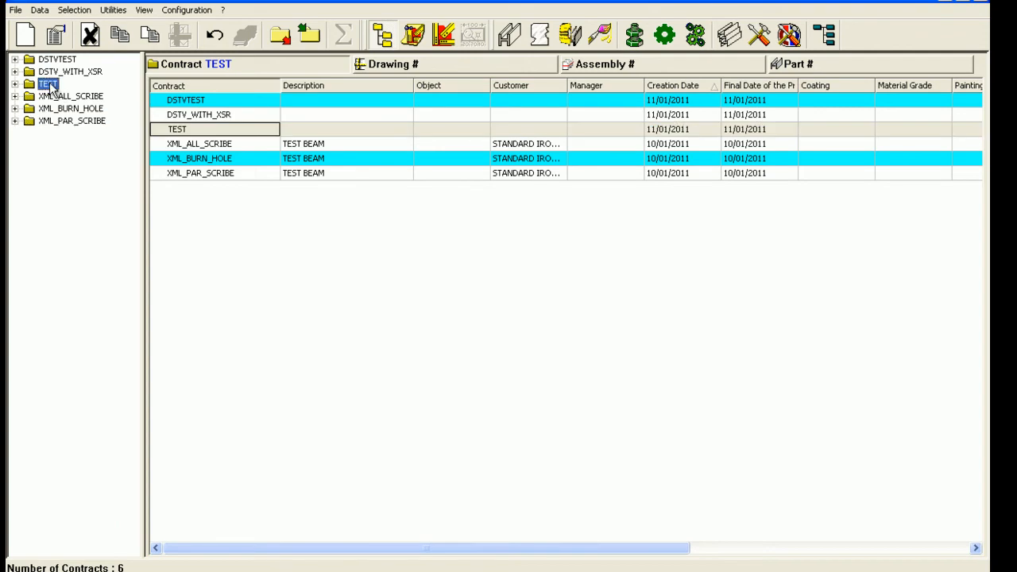
left_click(190, 133)
left_click(445, 65)
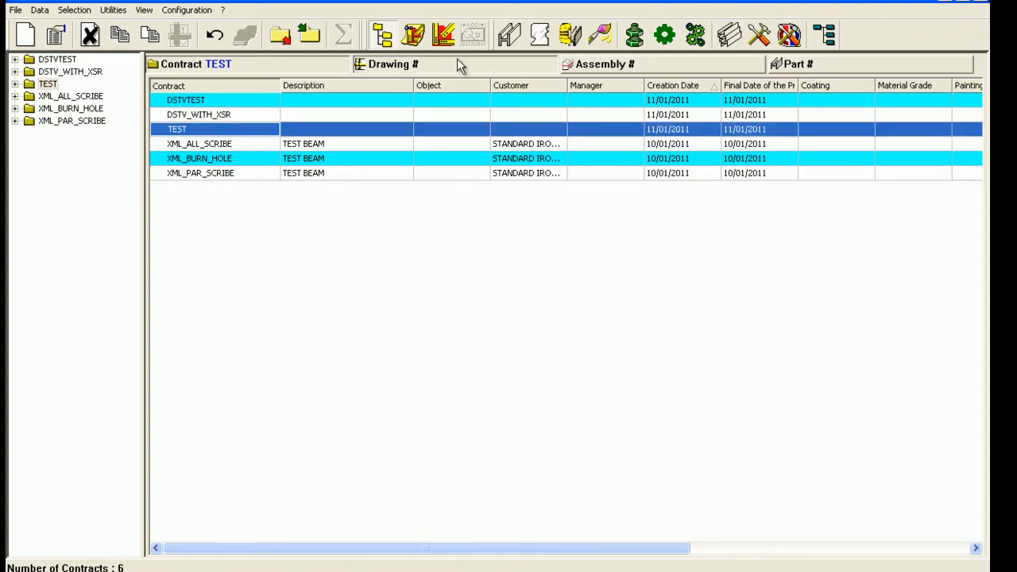
left_click(628, 66)
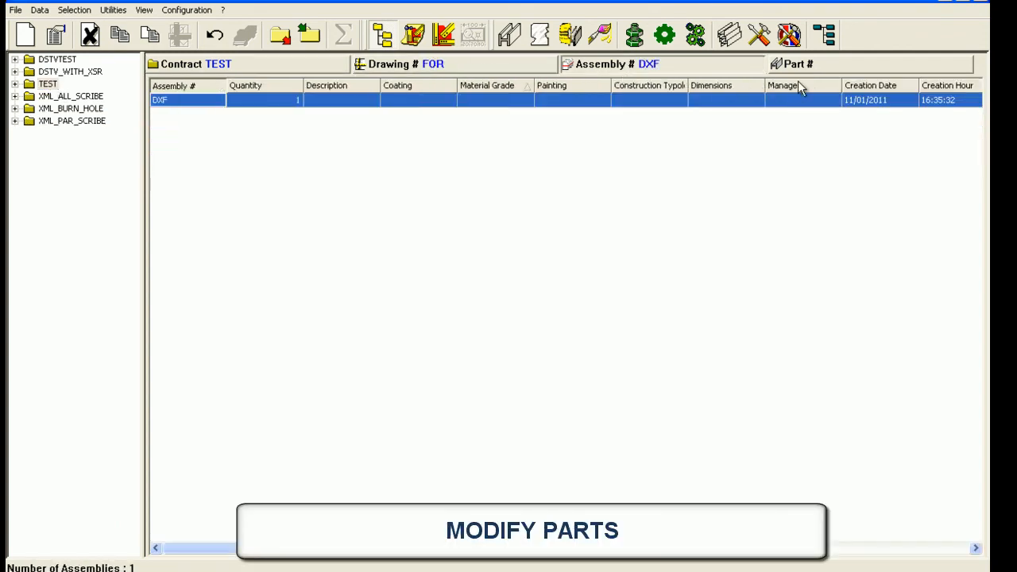
left_click(802, 69)
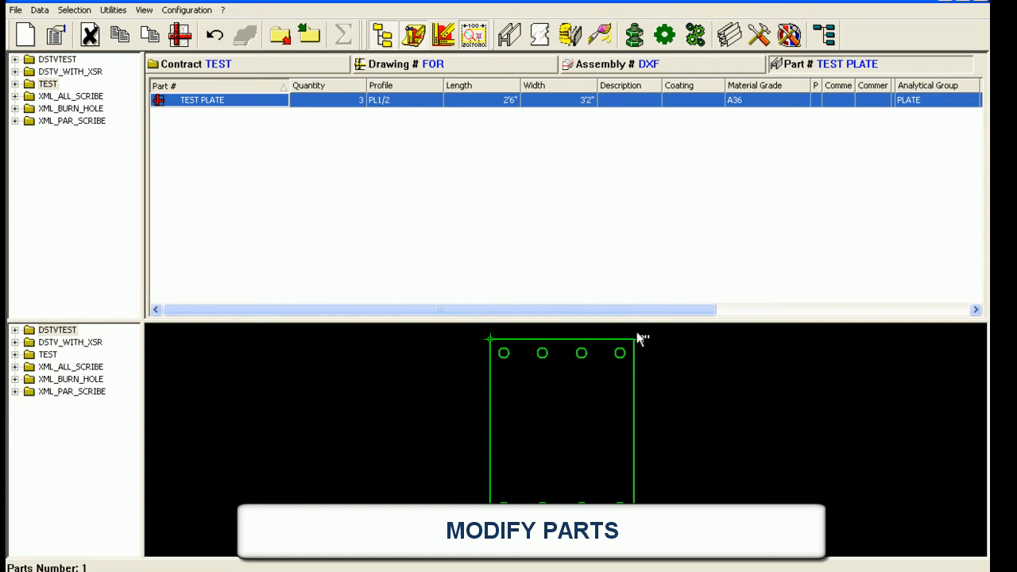
Open part M3 of the XML_ALL_SCRIBE contract in the part drawing editor
left_click(97, 98)
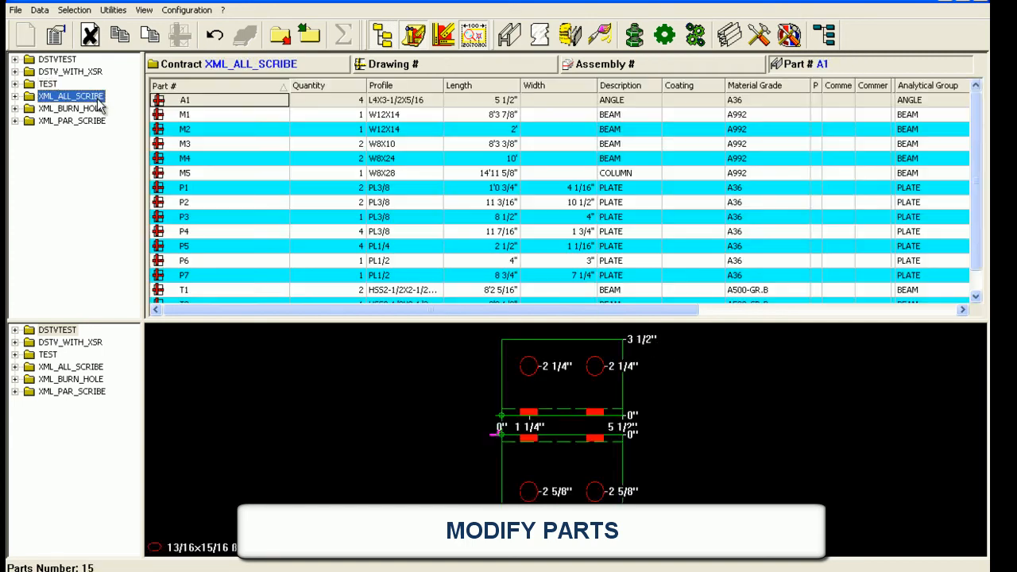
left_click(201, 145)
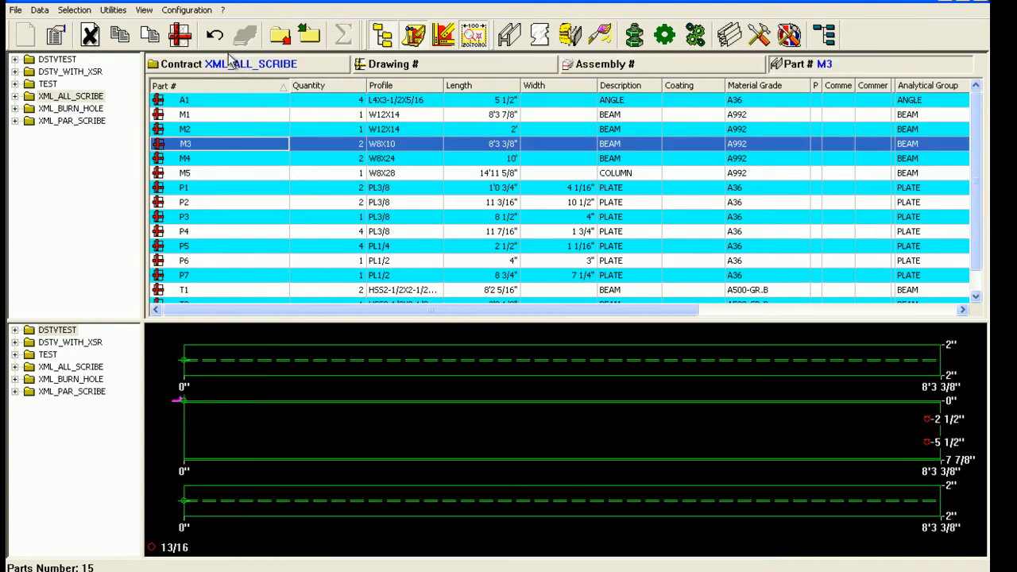
left_click(182, 35)
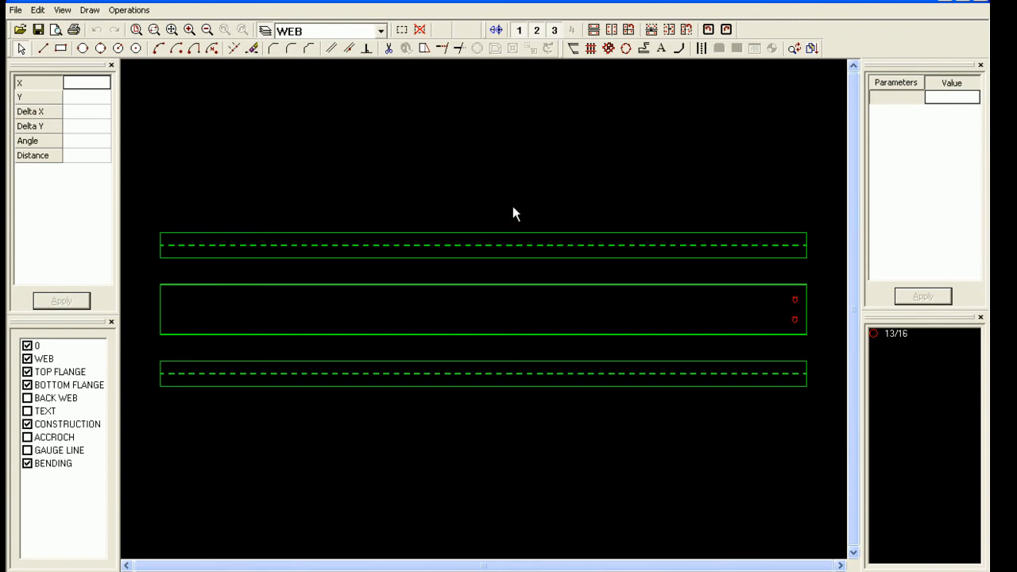
Cut the beginning of beam M3's web at an angle of 10
left_click(573, 49)
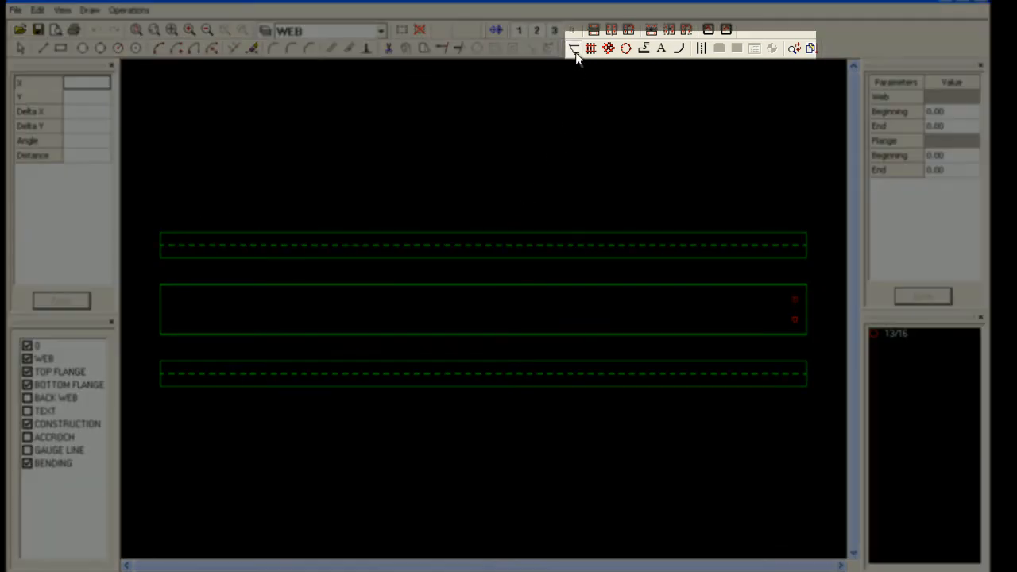
left_click(927, 112)
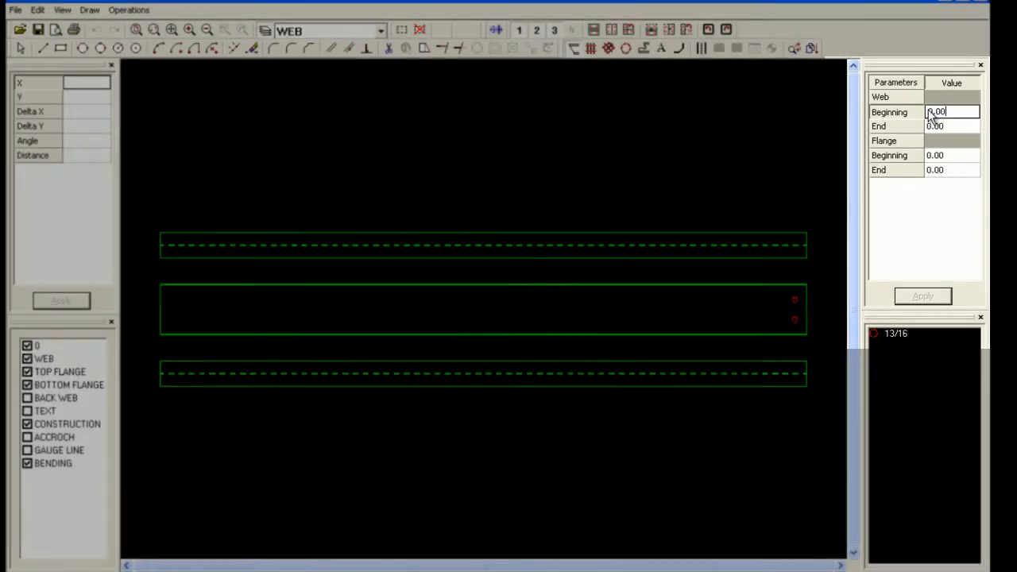
type("1")
left_click(921, 294)
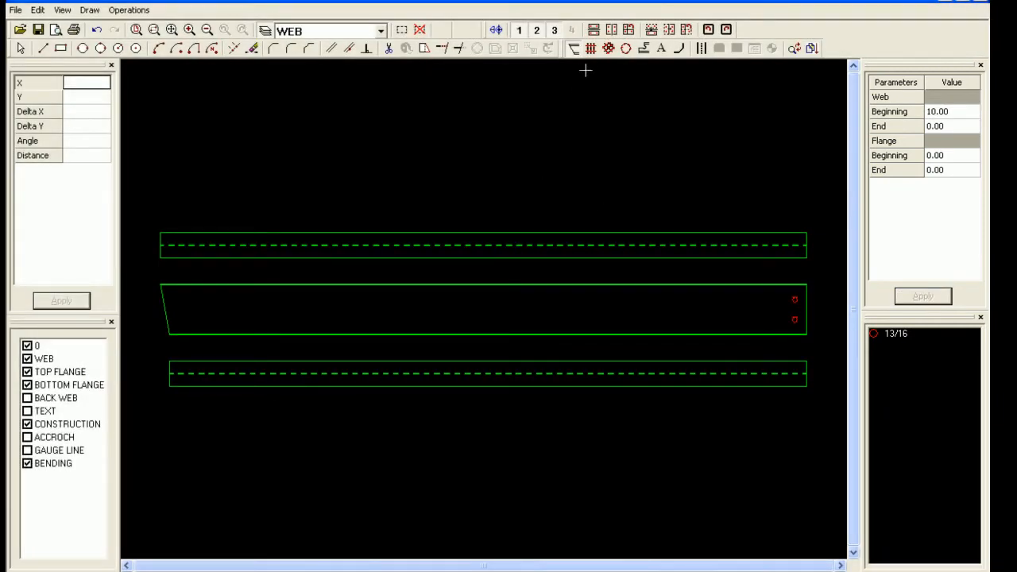
Drill normal holes of diameter 15/16 in the top flange, with gap 2, D set to 12 and X set to 0
left_click(583, 43)
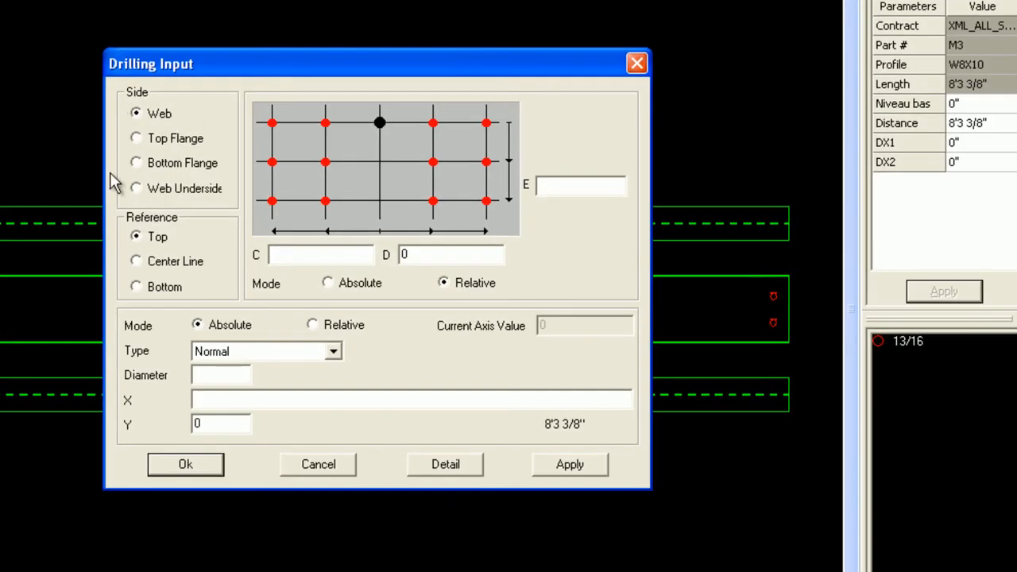
left_click(136, 139)
left_click(586, 107)
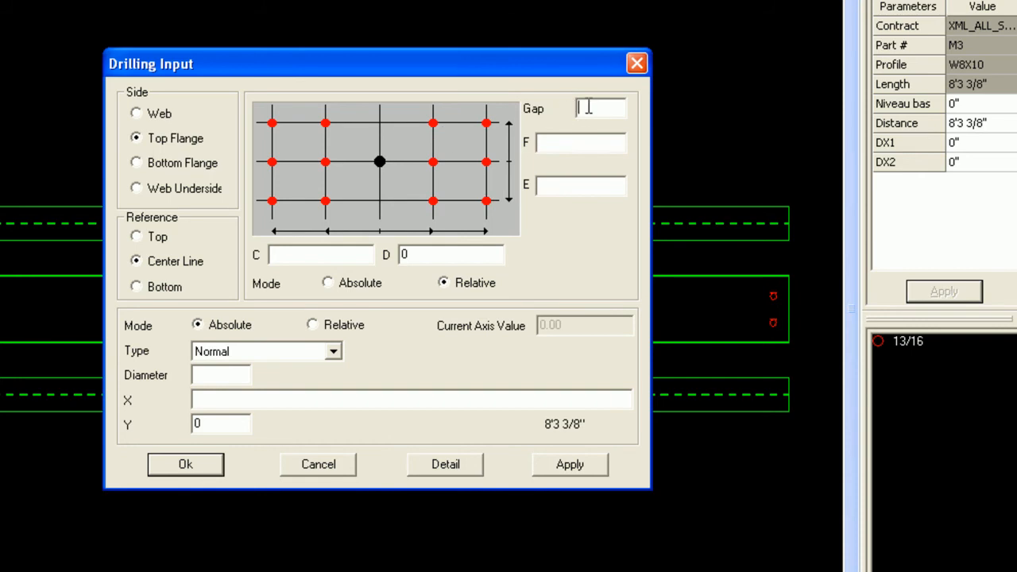
type("2")
left_click_drag(427, 254, 402, 254)
type("12")
left_click(228, 381)
type("15/1")
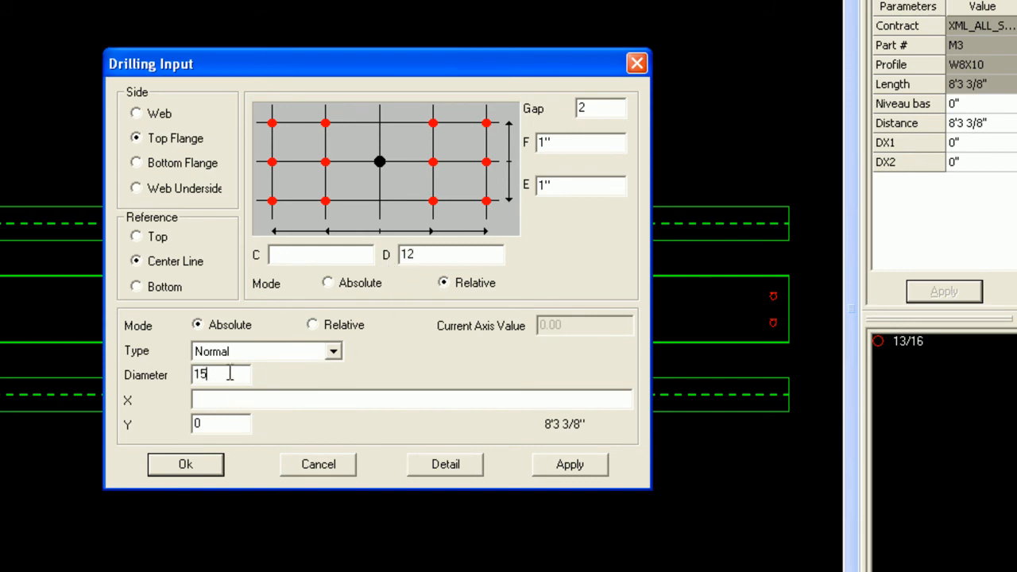
type("6")
left_click(249, 399)
type("0")
left_click(233, 454)
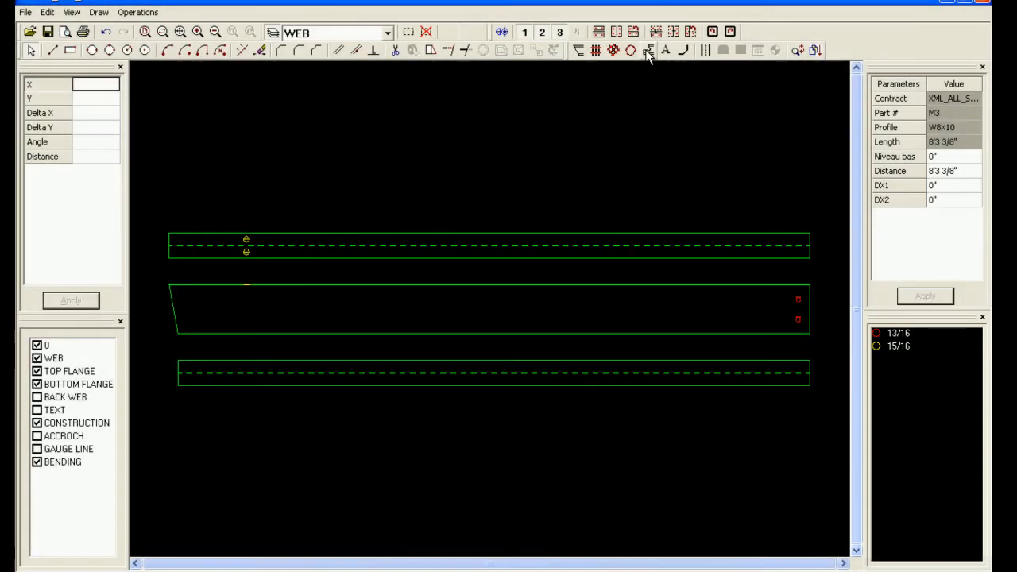
Examine the predefined coping shapes in Groups 1 to 4 of the coping library, and close it without choosing a shape
left_click(648, 50)
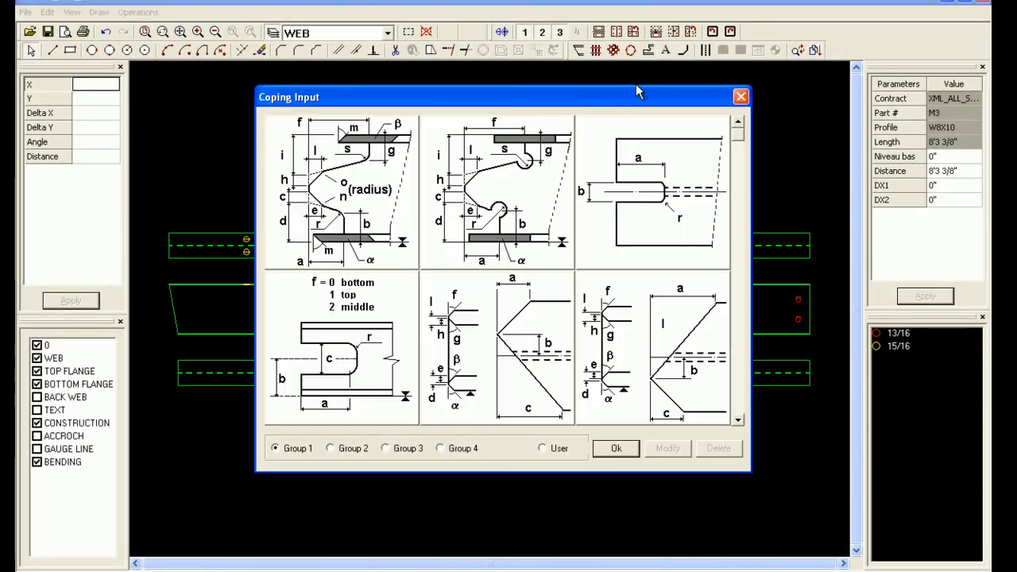
left_click(738, 419)
left_click(738, 420)
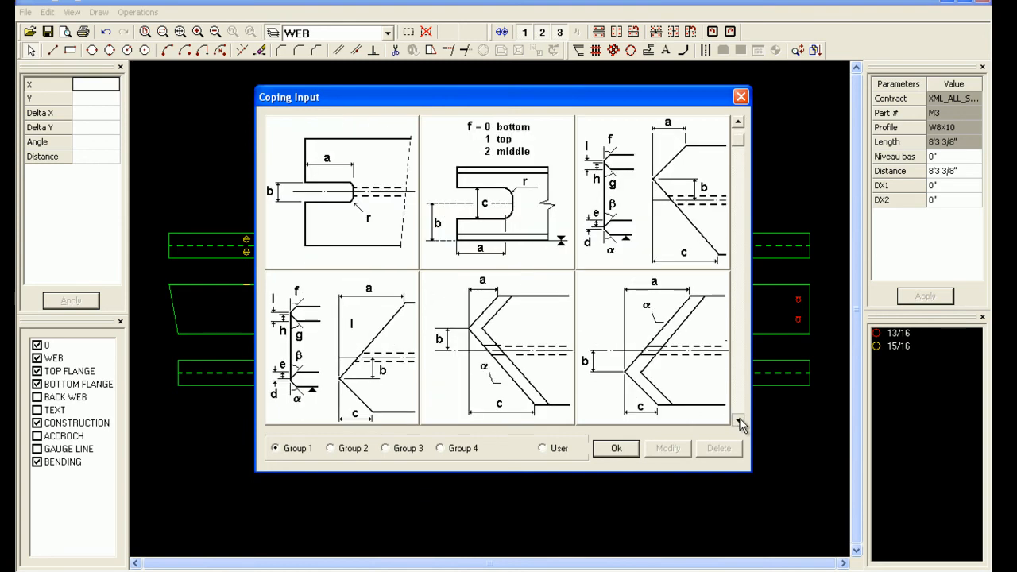
left_click(737, 420)
left_click(738, 420)
left_click(737, 420)
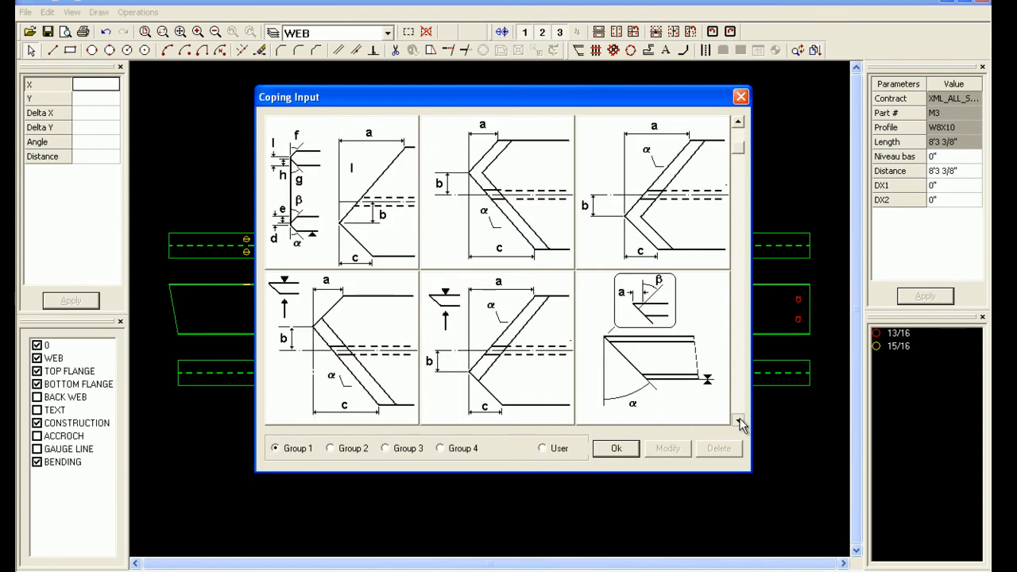
left_click(738, 421)
left_click(738, 420)
left_click(738, 420)
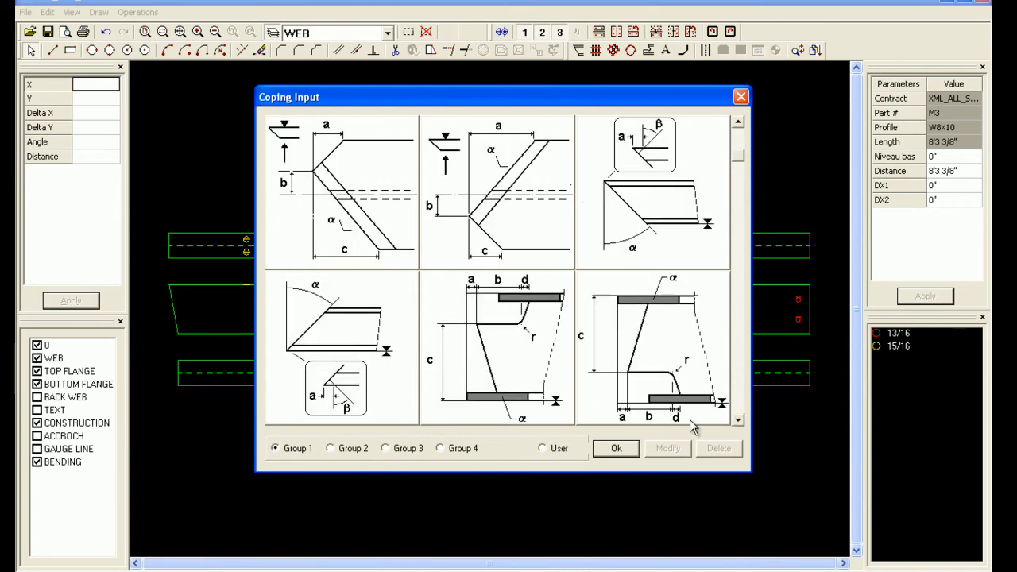
left_click(358, 449)
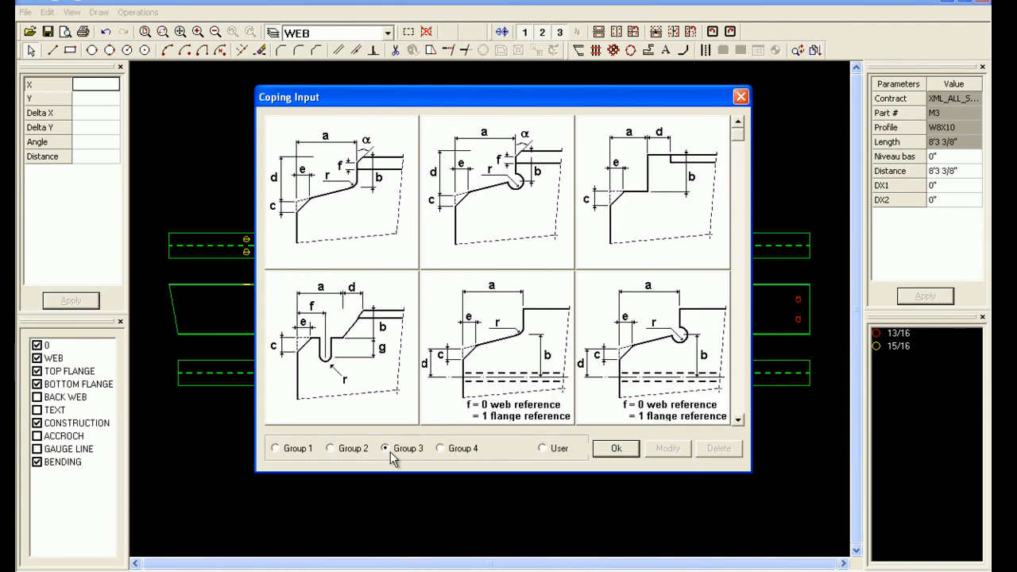
left_click(440, 449)
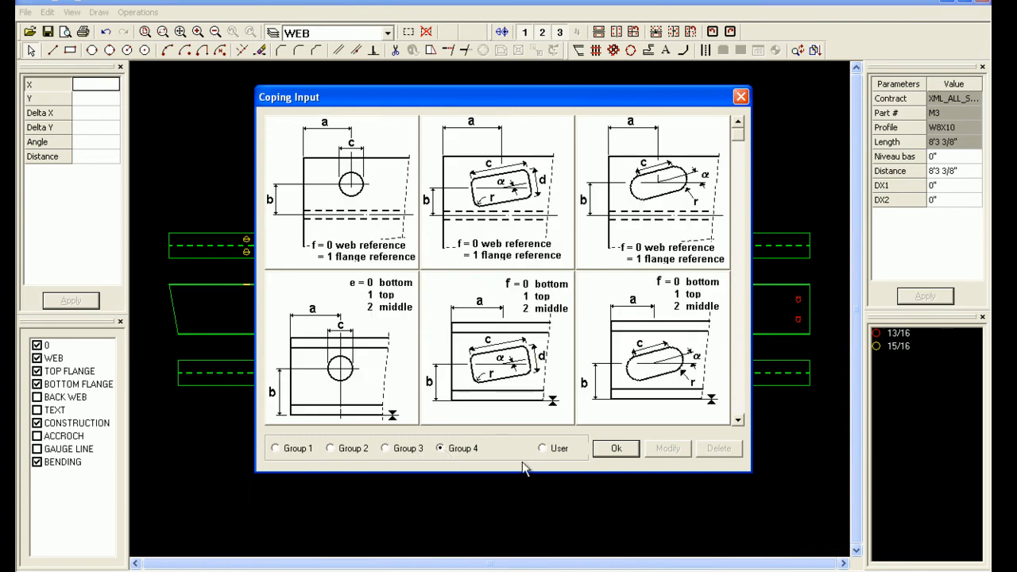
left_click(616, 449)
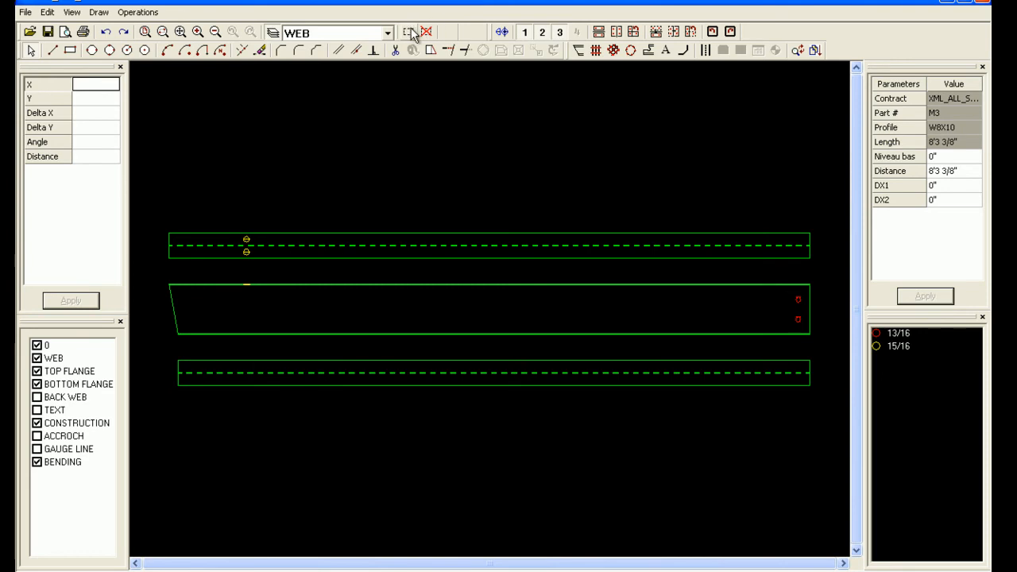
Change the two web holes at the far end of beam M3 to normal holes of diameter 15/16, and close the part drawing
left_click_drag(763, 273, 822, 346)
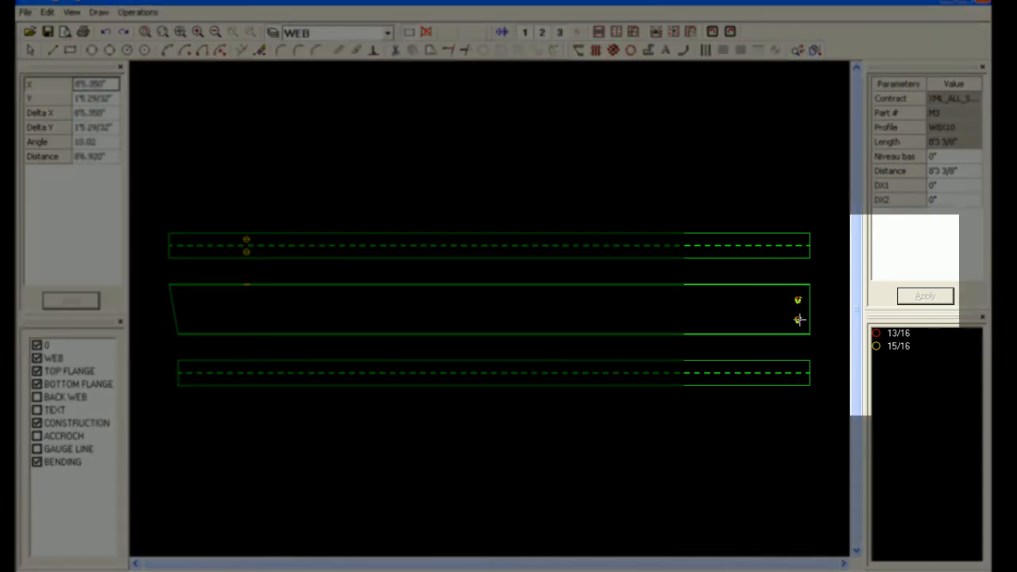
right_click(798, 319)
left_click(816, 327)
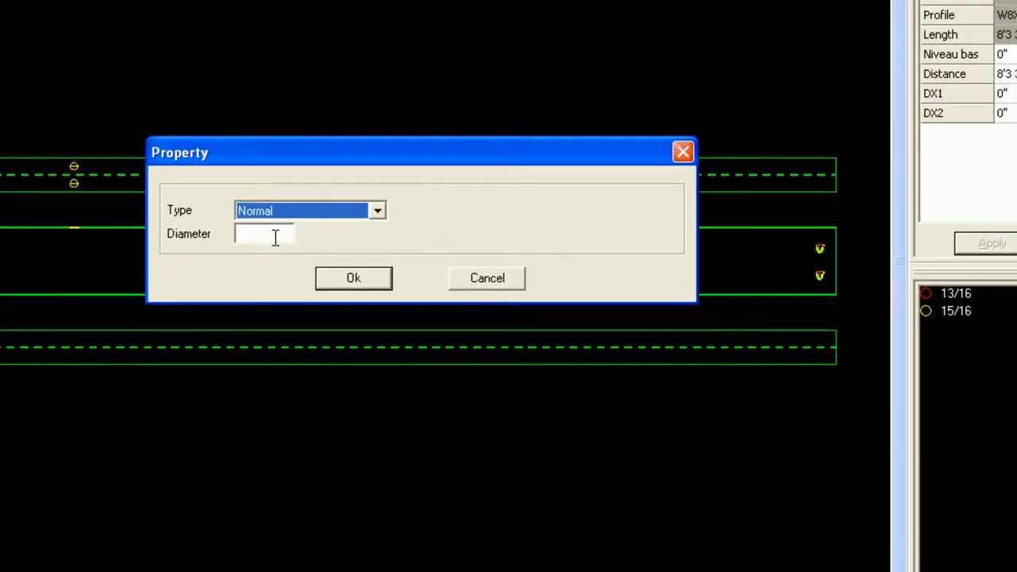
left_click(393, 292)
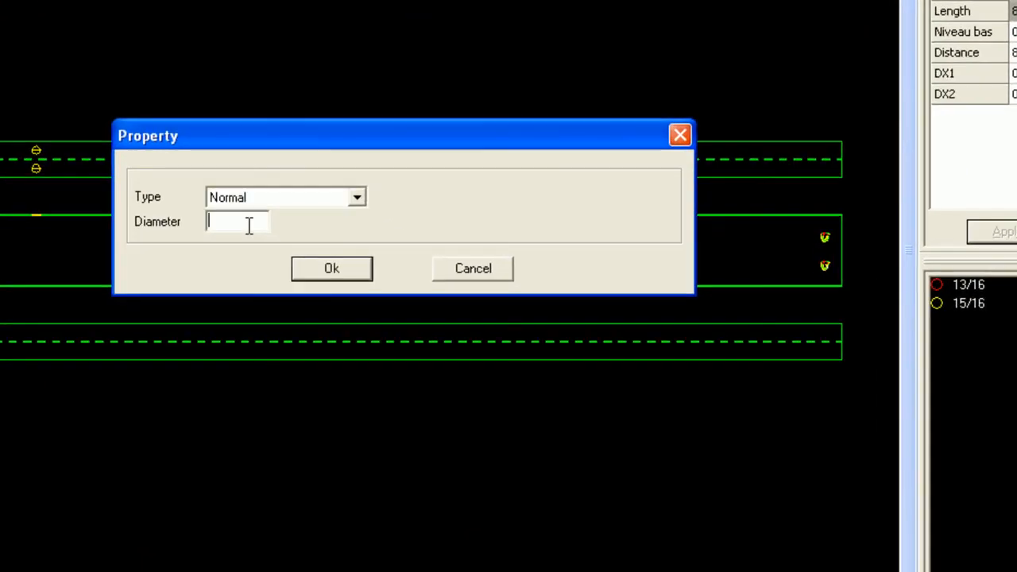
type("15/16")
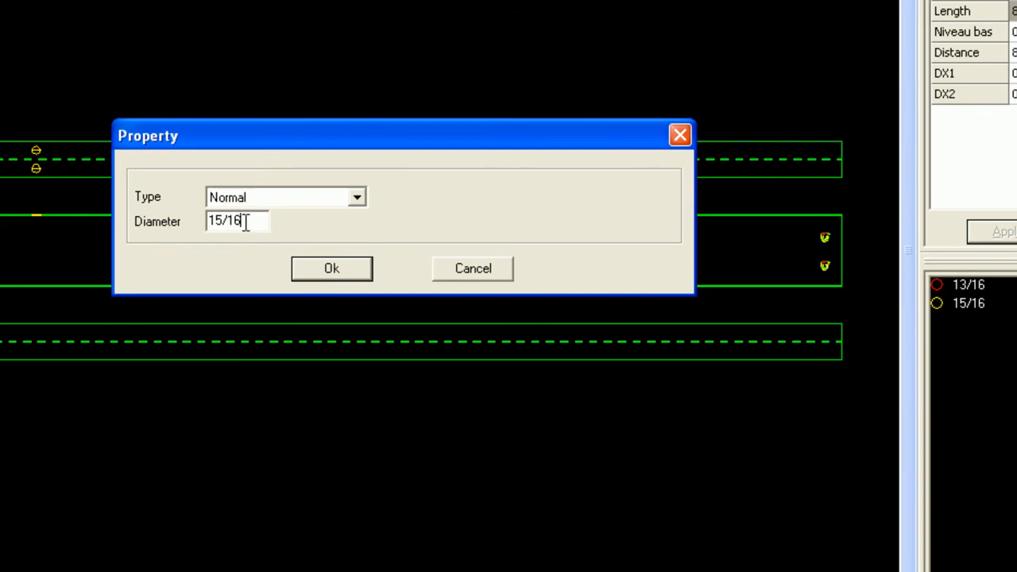
left_click(358, 276)
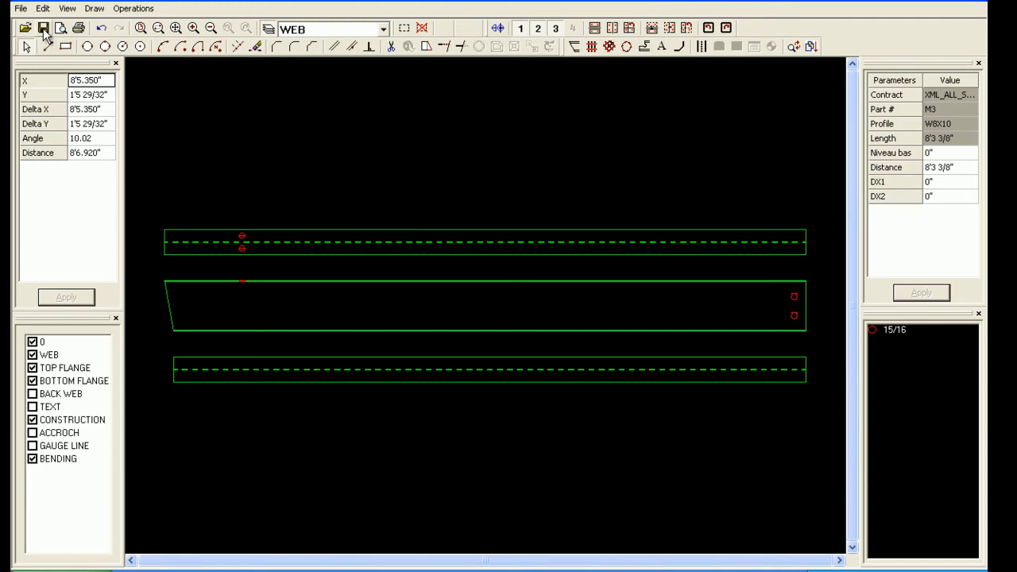
left_click(981, 4)
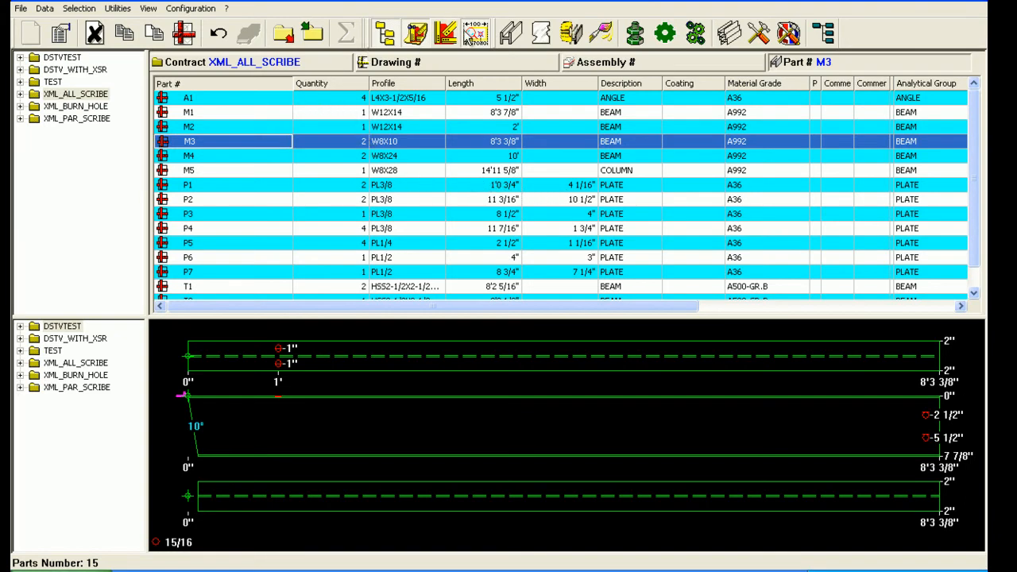
Hide the part drawing preview and create a new contract named DEMO
left_click(472, 38)
left_click(473, 37)
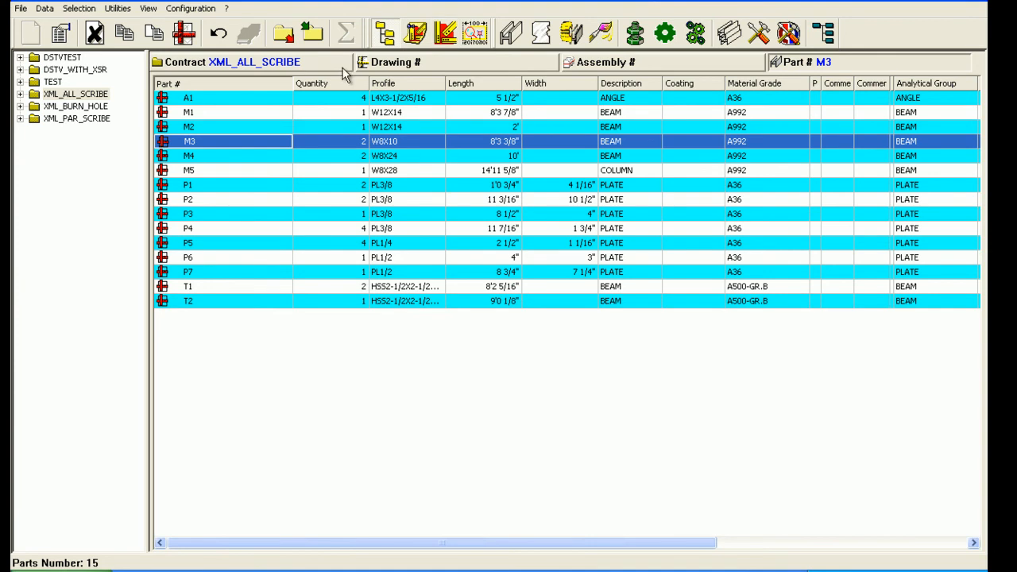
left_click(324, 64)
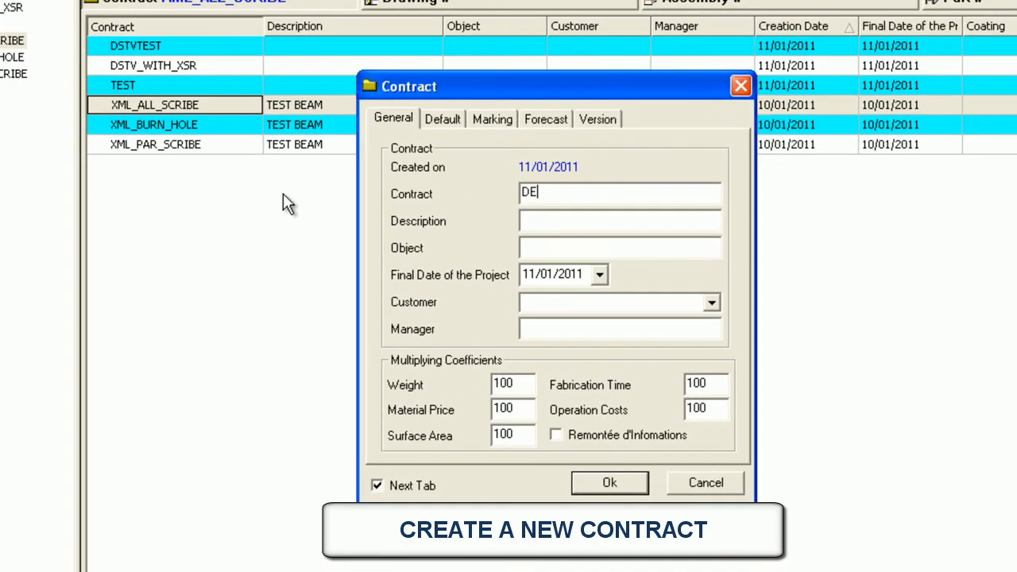
type("MO")
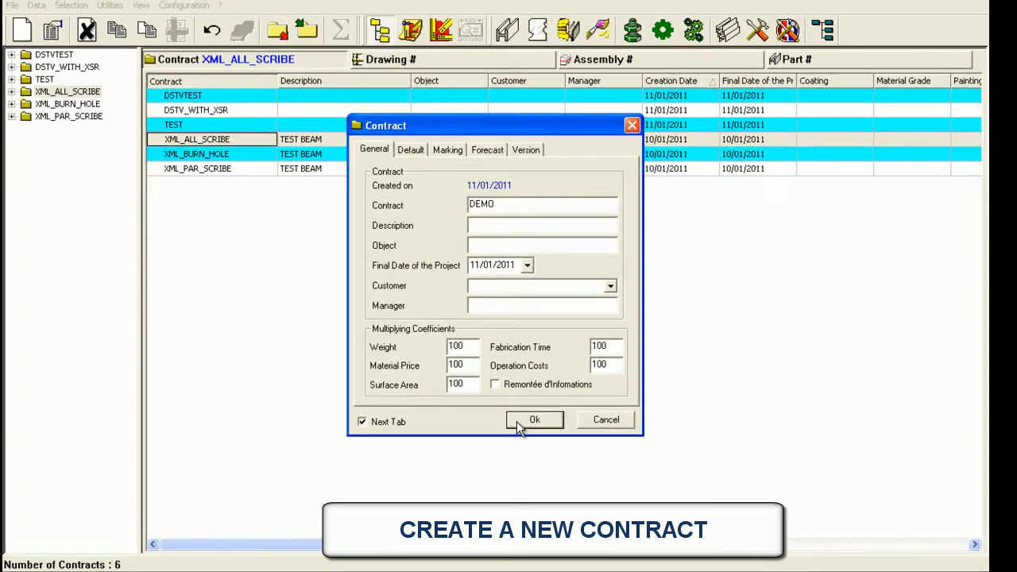
left_click(592, 486)
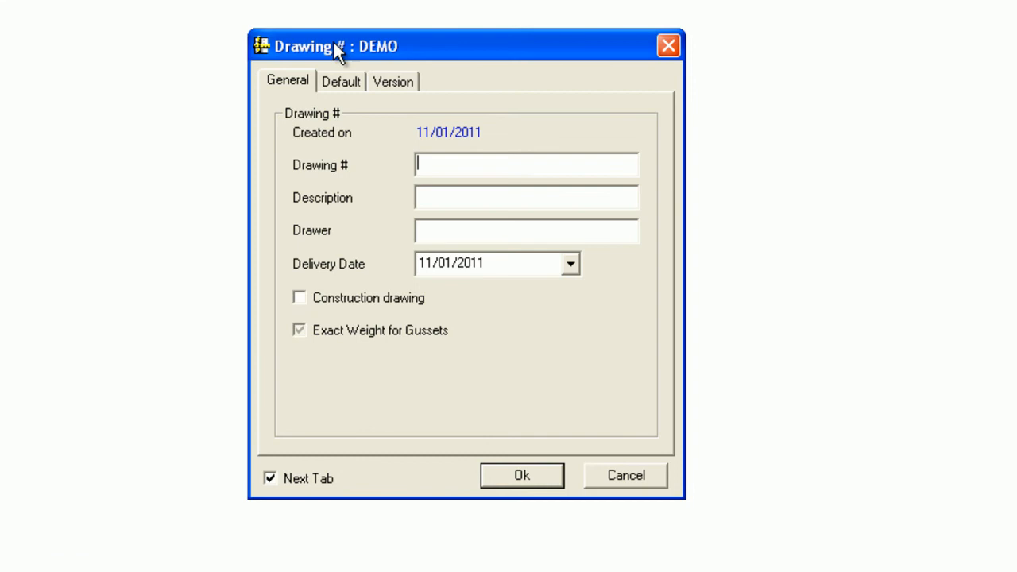
Create drawing FOR in contract DEMO, and add assembly WINSTEEL with quantity 1 to it
type("FOR")
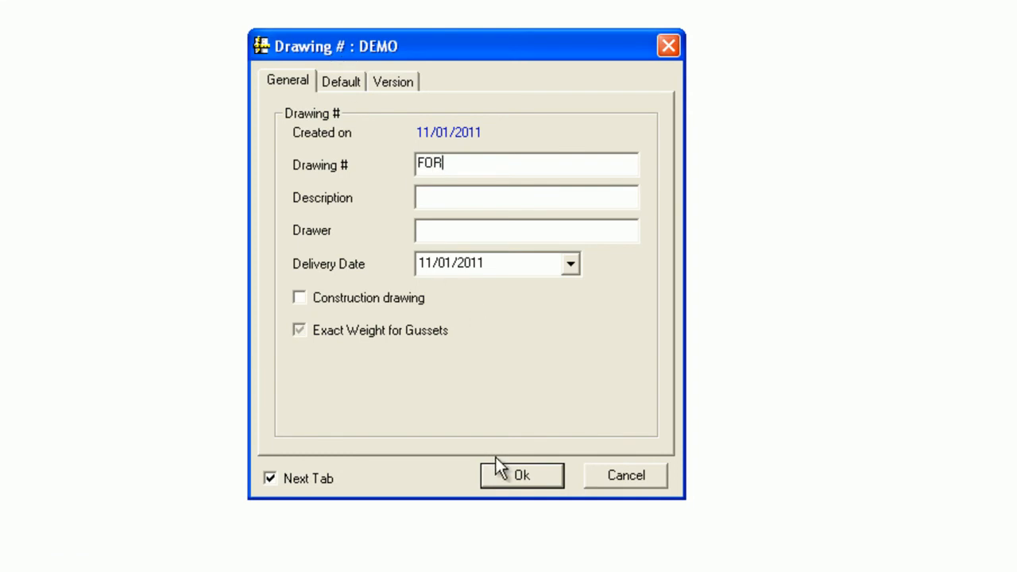
left_click(512, 475)
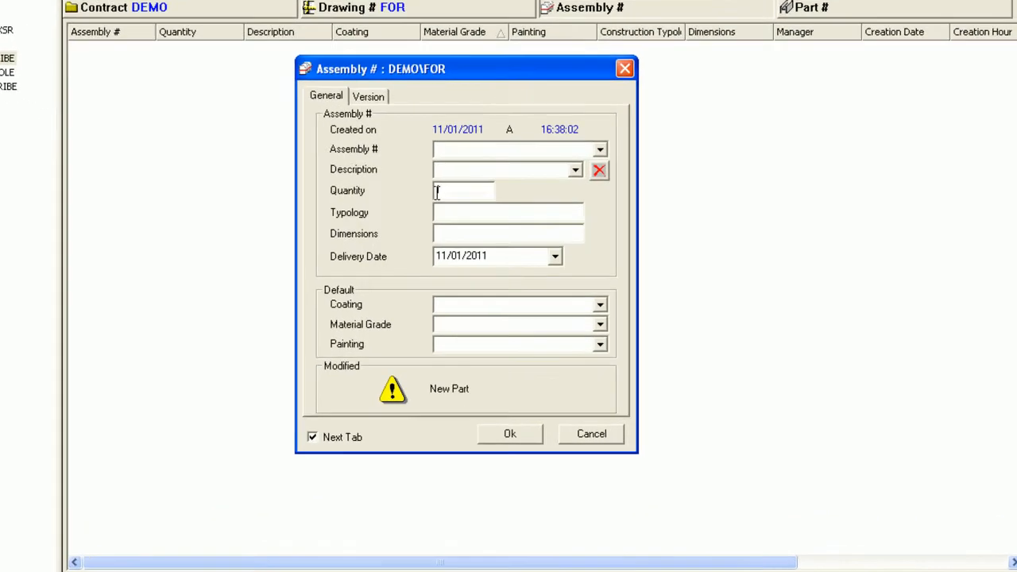
type("WINSTEEL")
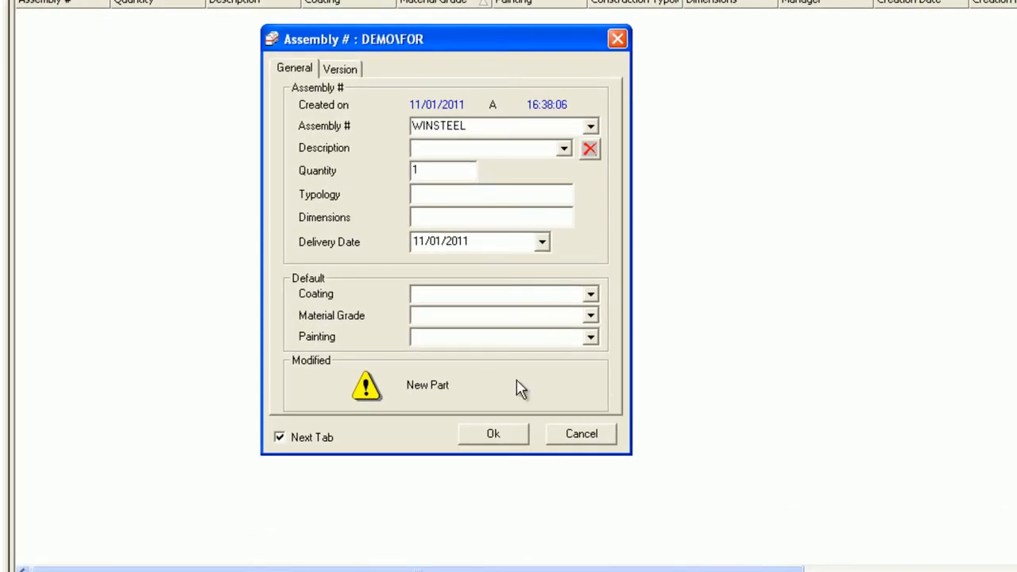
left_click(493, 434)
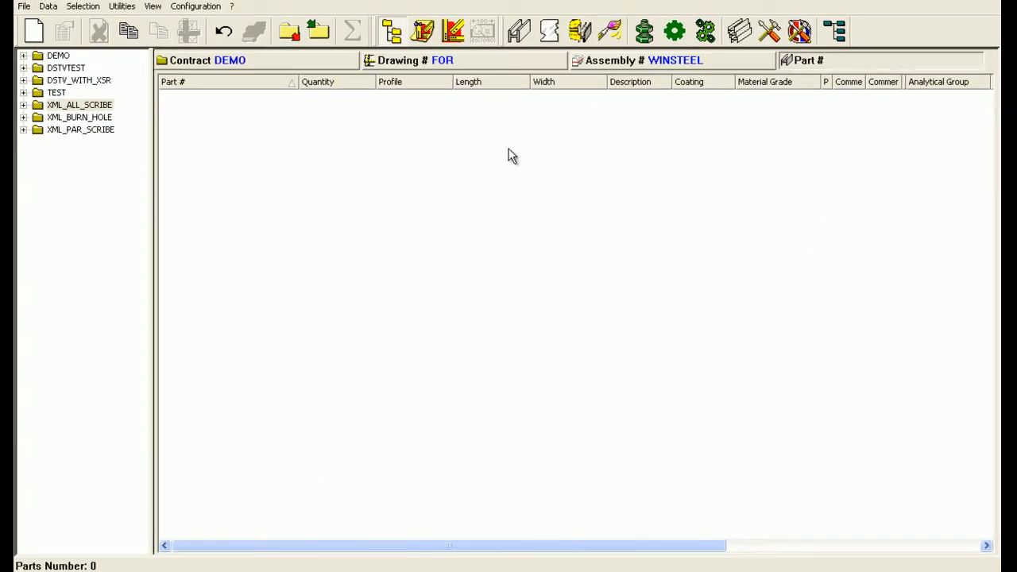
Add a new part TESTPLATE with profile PL1/2 to assembly WINSTEEL
double_click(485, 148)
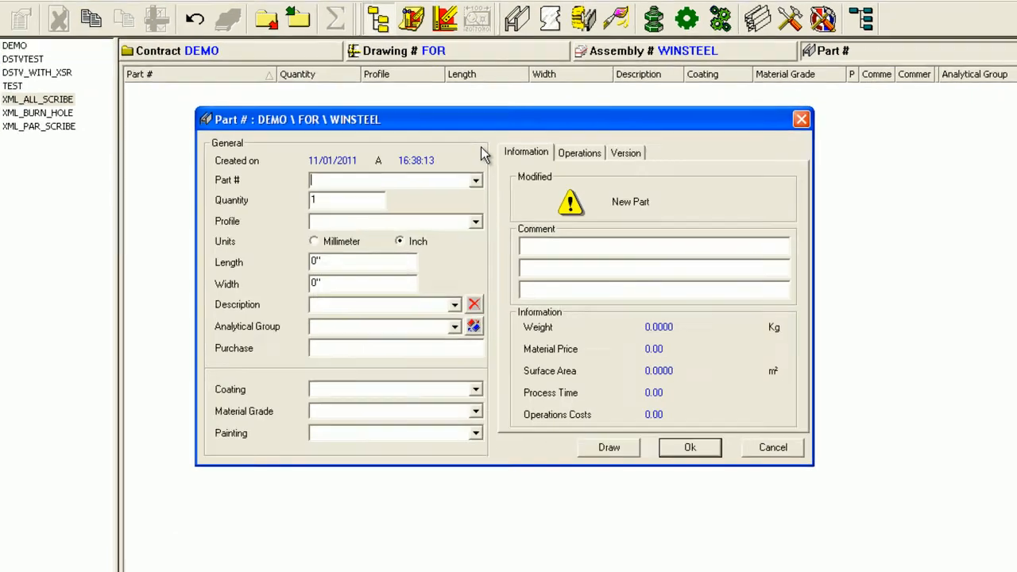
type("TE")
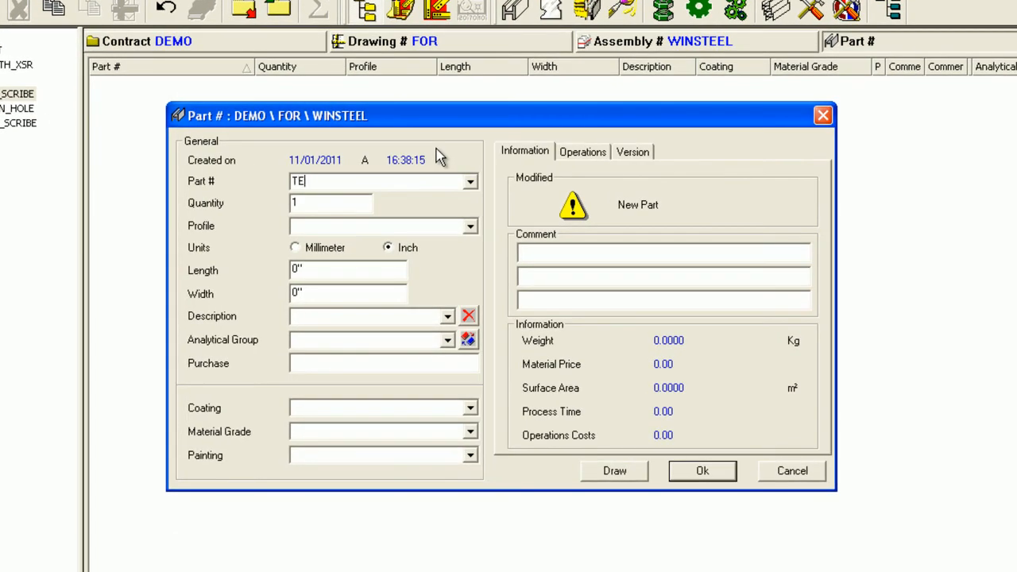
type("STPLATE")
key("Tab")
key("Tab")
type("PL1/2")
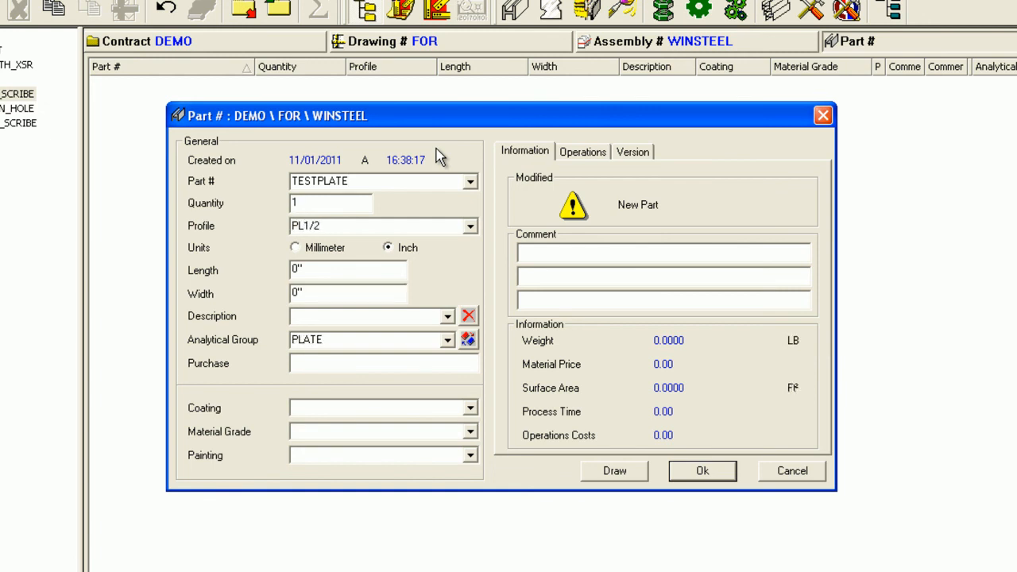
Set TESTPLATE's length to 12 inches, its width to 3 inches and its material grade to A36
key("Tab")
key("Tab")
type("12")
key("Tab")
type("3")
key("Tab")
key("Tab")
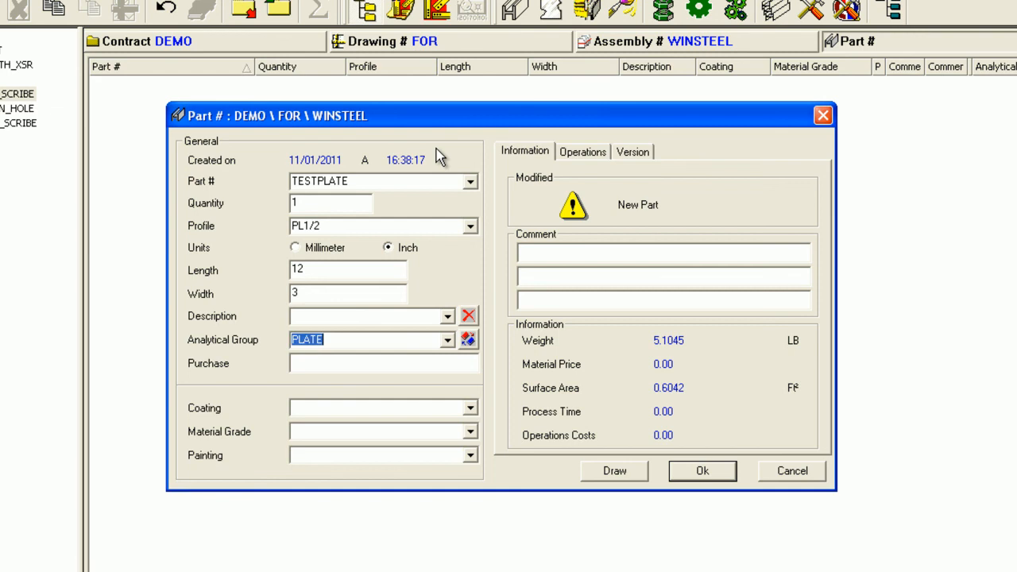
type("A36")
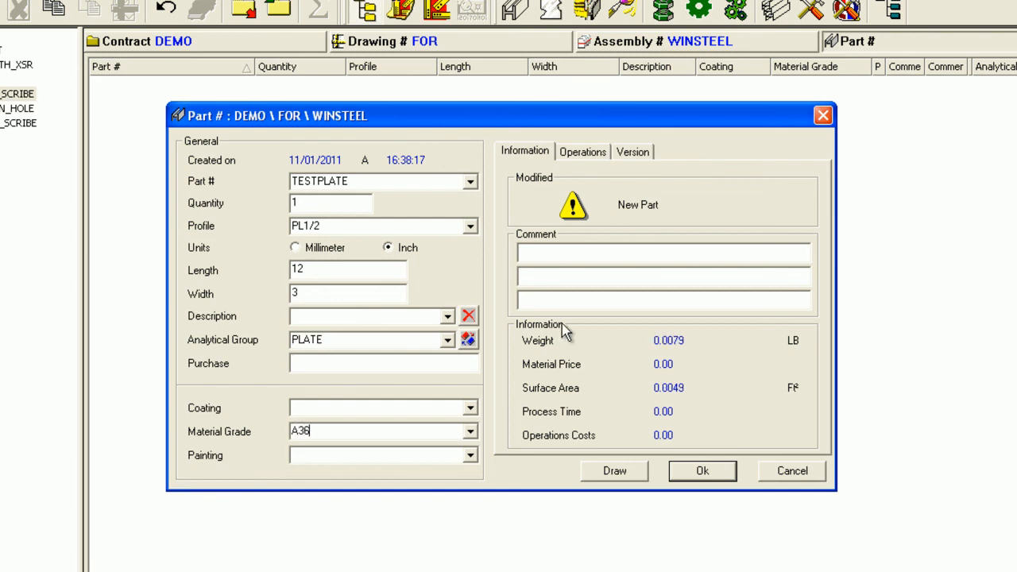
Open TESTPLATE's drawing and chamfer both upper corners of the plate with cuts of .787
left_click(633, 472)
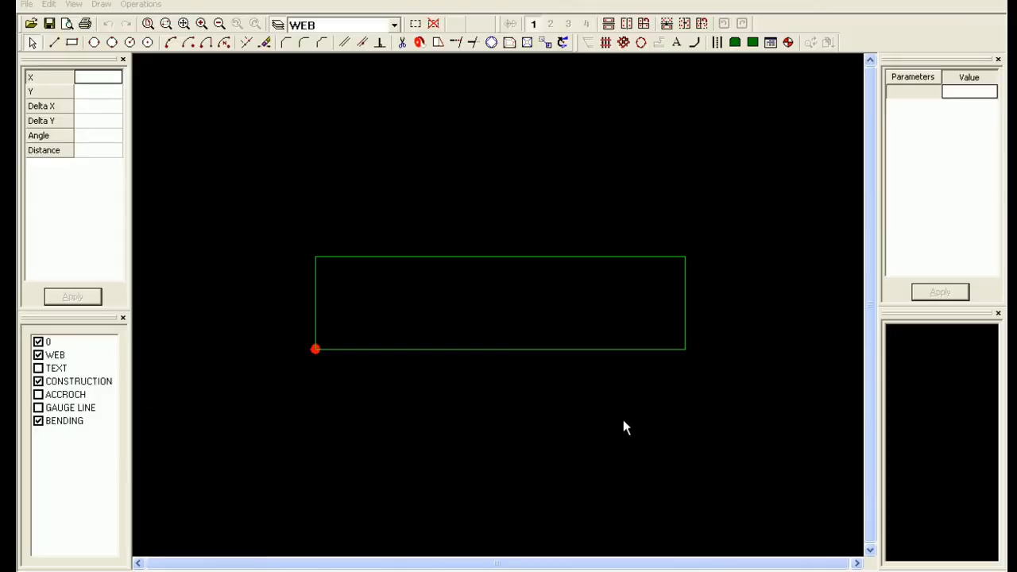
left_click(287, 44)
left_click(327, 262)
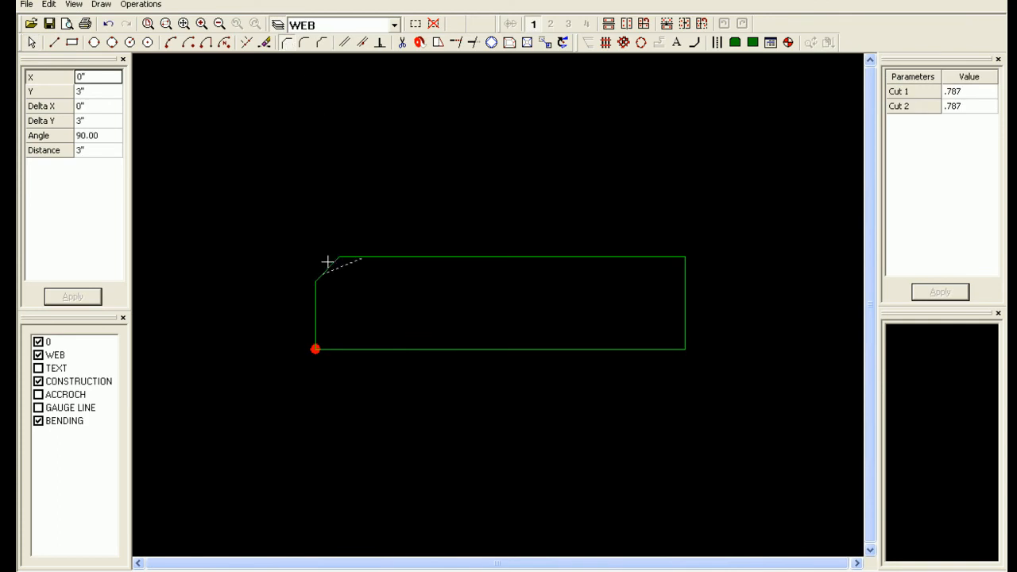
left_click(674, 264)
Drill two normal holes of diameter 9/16 in the plate with F set to 1.5 and D to 3,6, and close the drawing
left_click(606, 42)
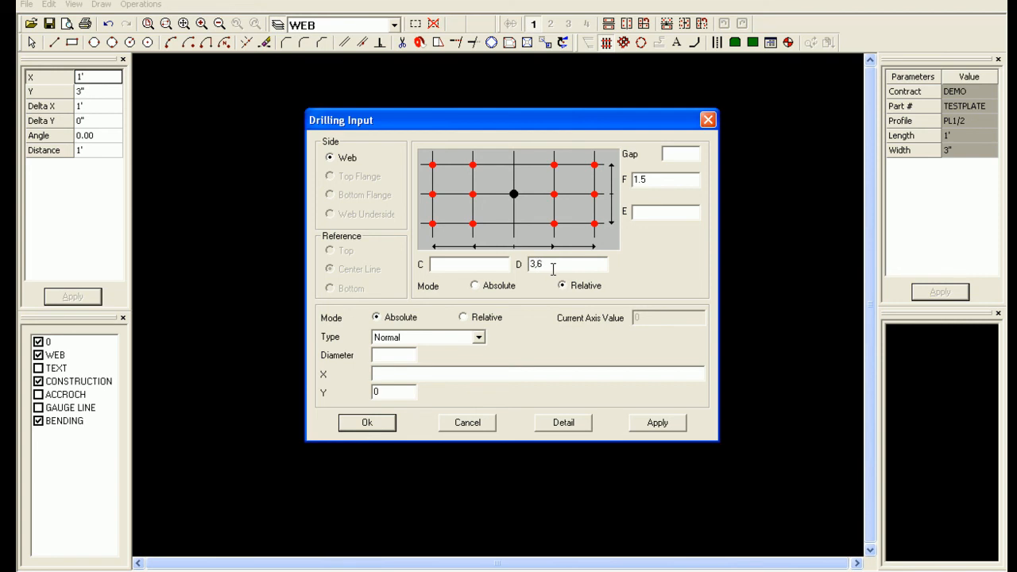
left_click(407, 356)
left_click(364, 424)
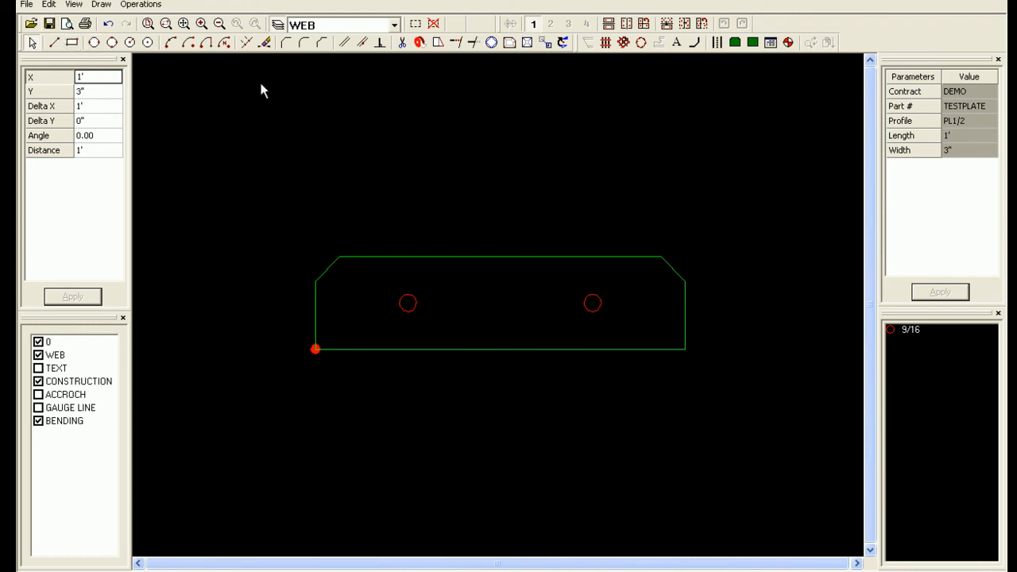
left_click(1002, 2)
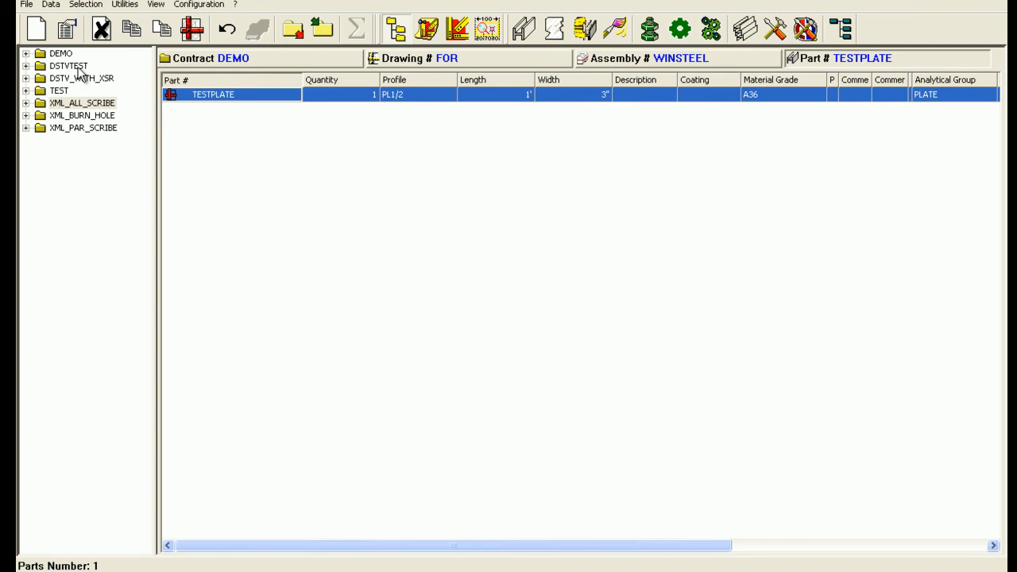
Add the parts of contract DSTVTEST to the selection, filtered to the analytical groups ANGLE, BEAM and CHANNEL without PLATE
left_click_drag(77, 72, 233, 313)
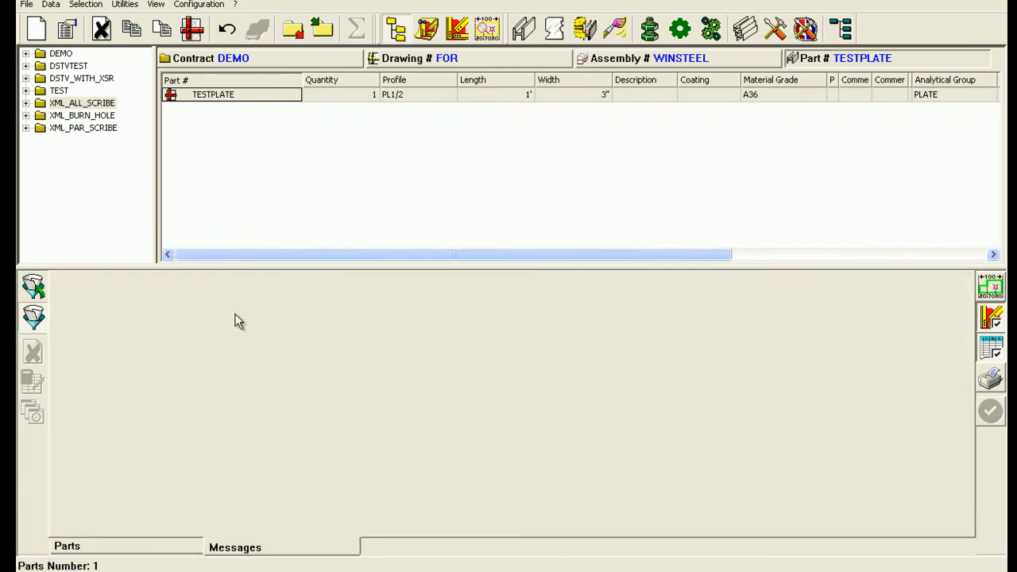
left_click(34, 292)
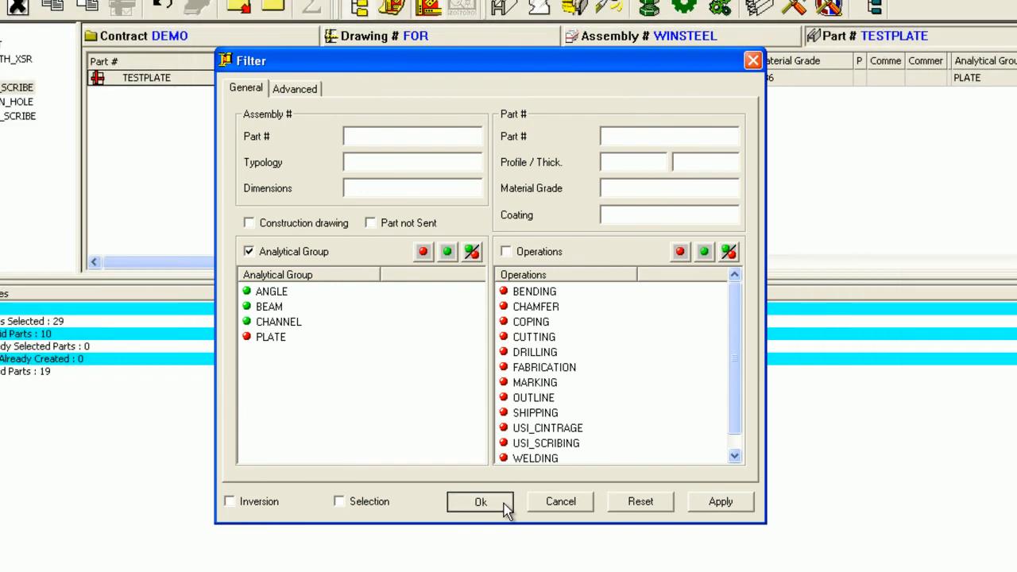
left_click(479, 501)
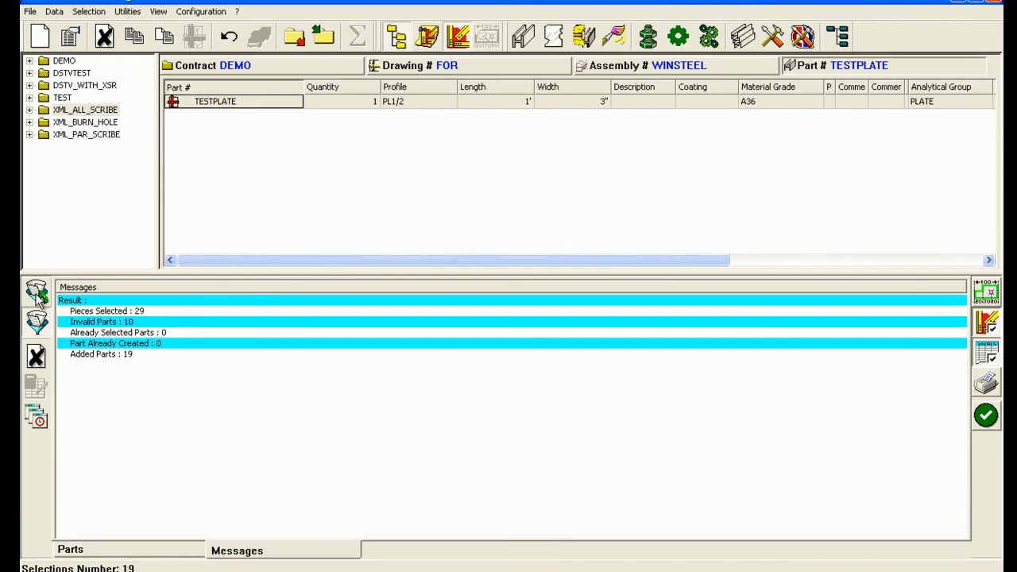
Set the output options for the selected parts to produce reports, and open the list of available reports
left_click(993, 354)
left_click(987, 301)
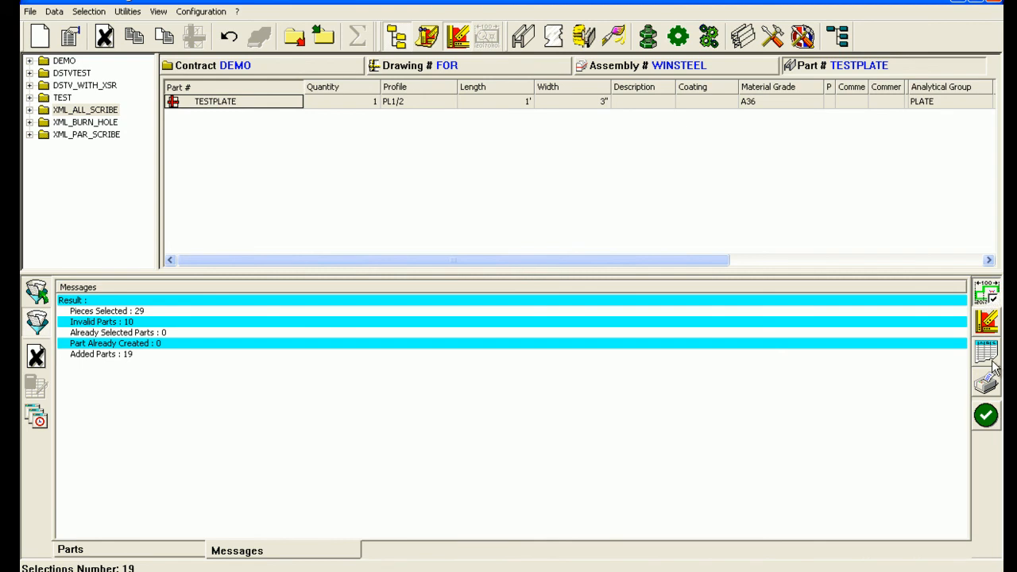
left_click(988, 416)
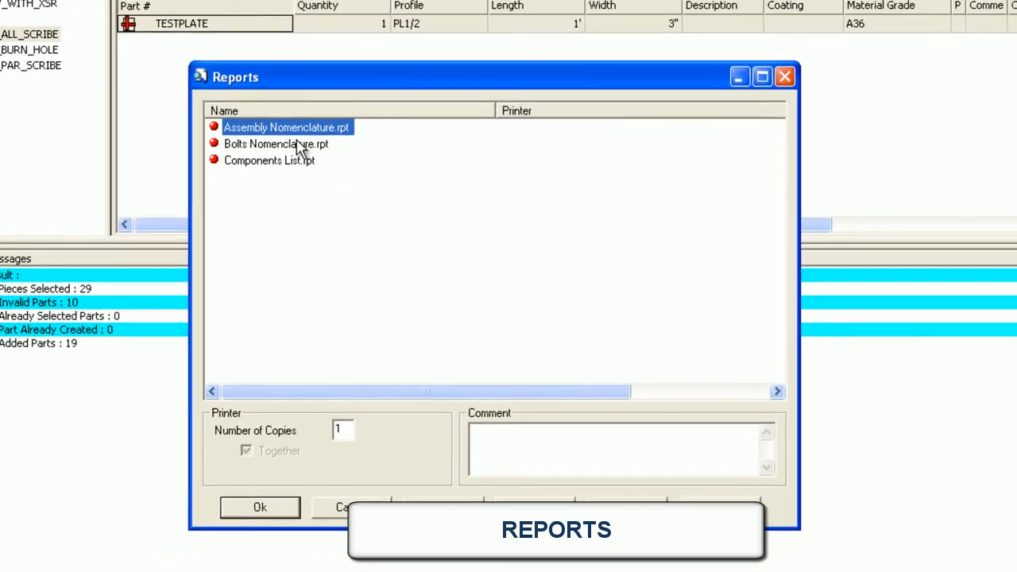
Preview the Components List.rpt report for the selected parts, and close the preview and the Reports dialog
left_click(252, 156)
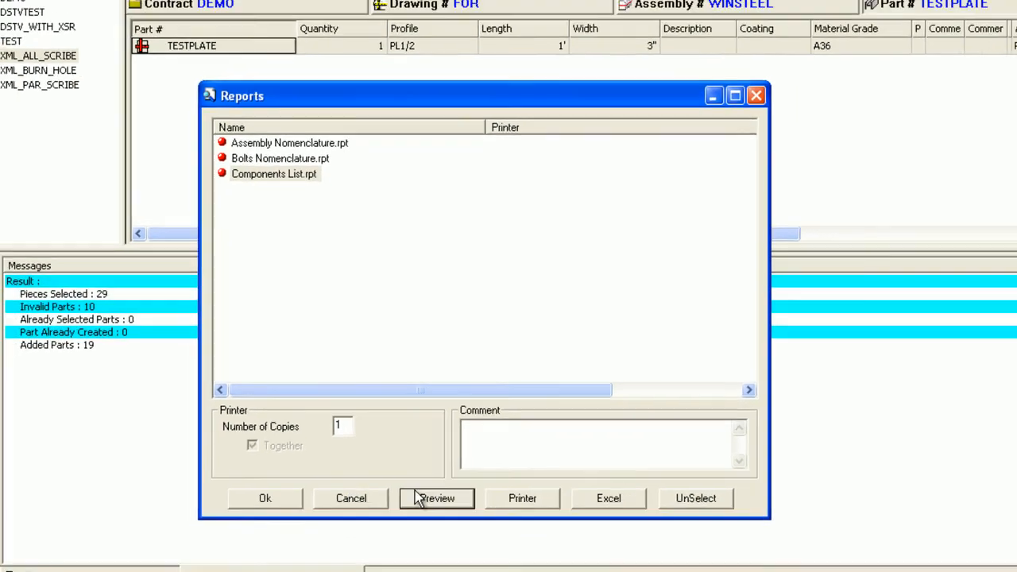
left_click(425, 509)
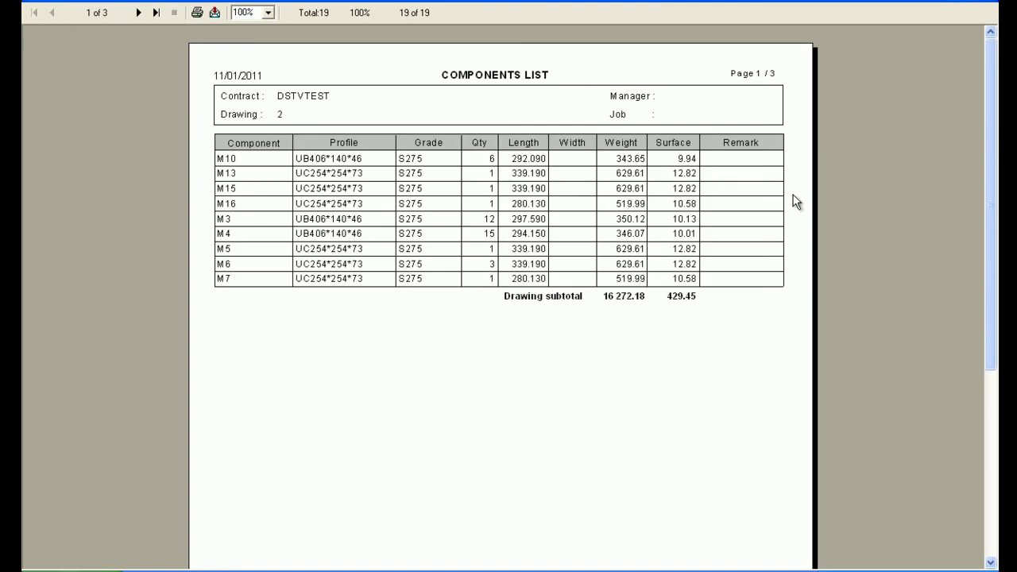
left_click(993, 2)
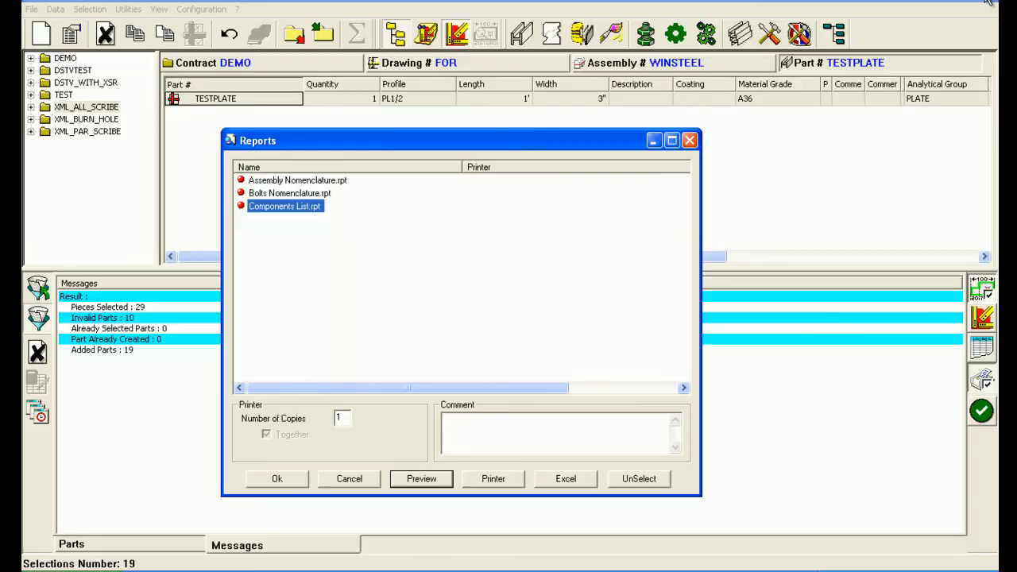
left_click(689, 140)
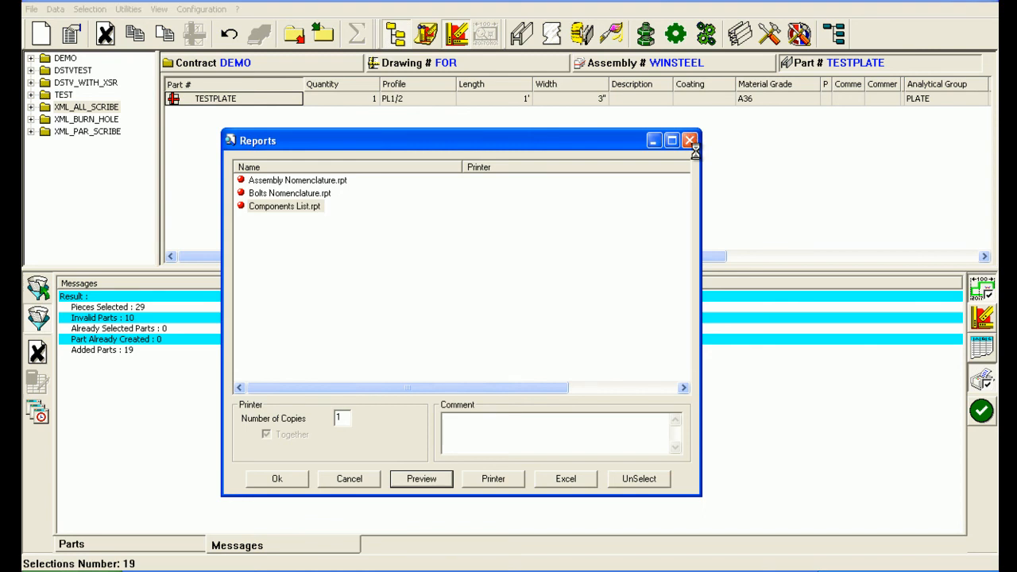